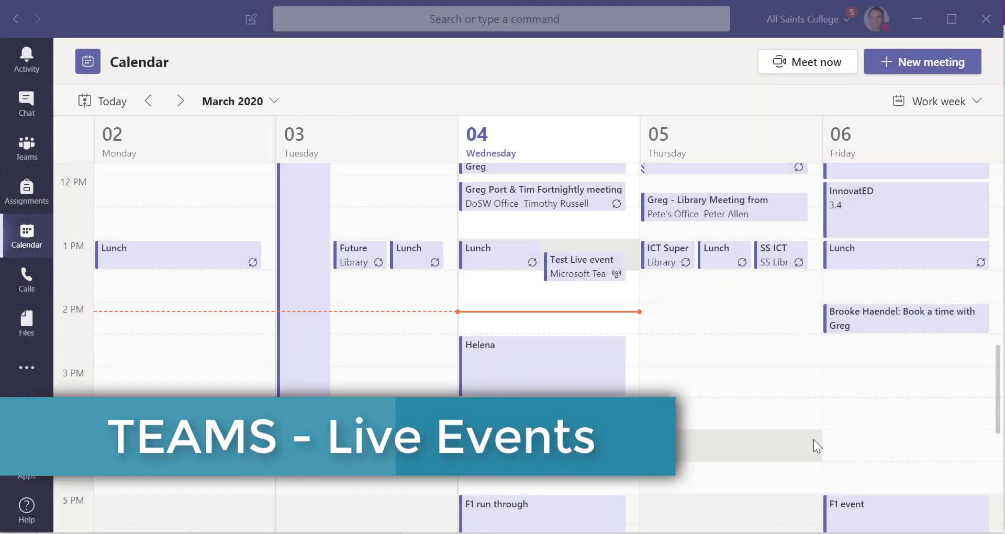
click(808, 64)
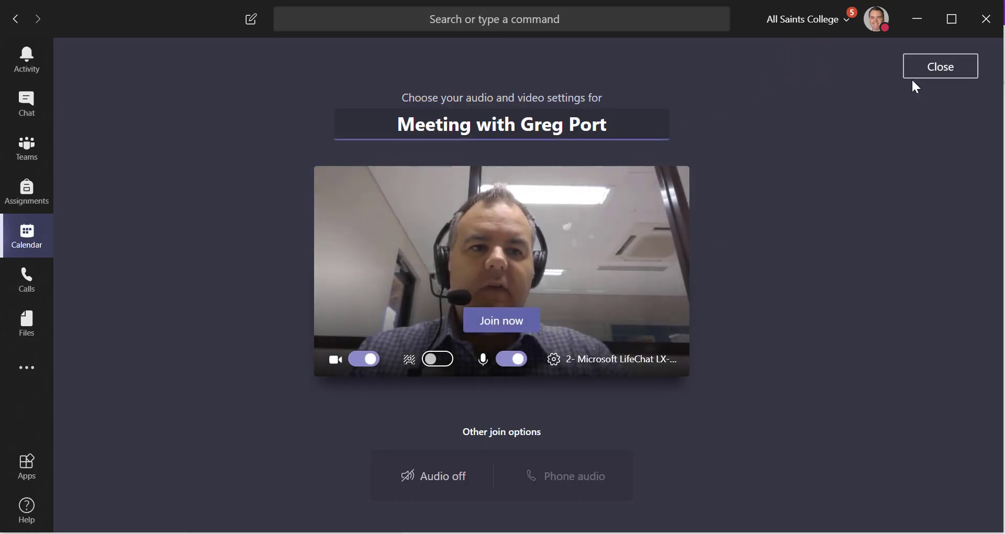
click(373, 361)
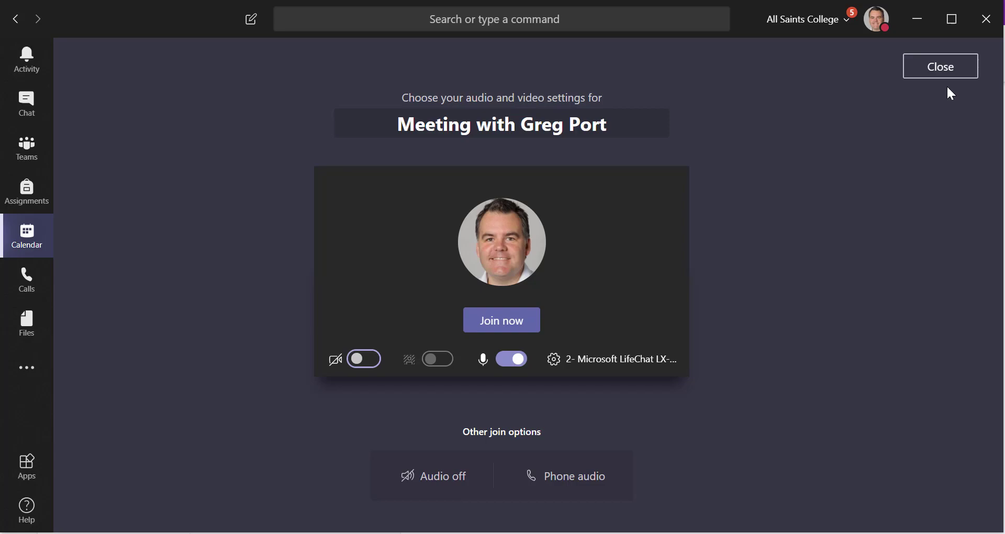
click(949, 69)
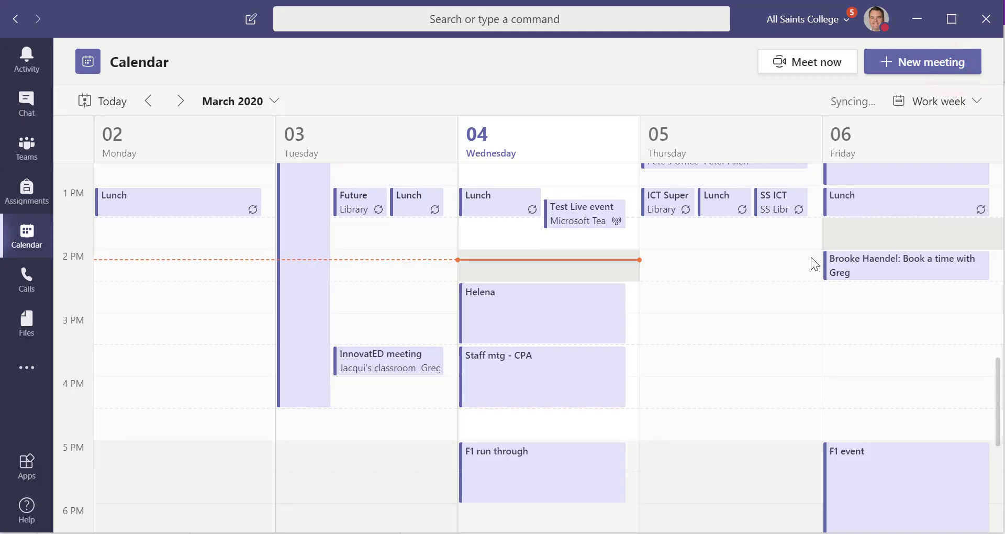
Step: Start a new live event from the calendar and title it "Test Event"
click(916, 67)
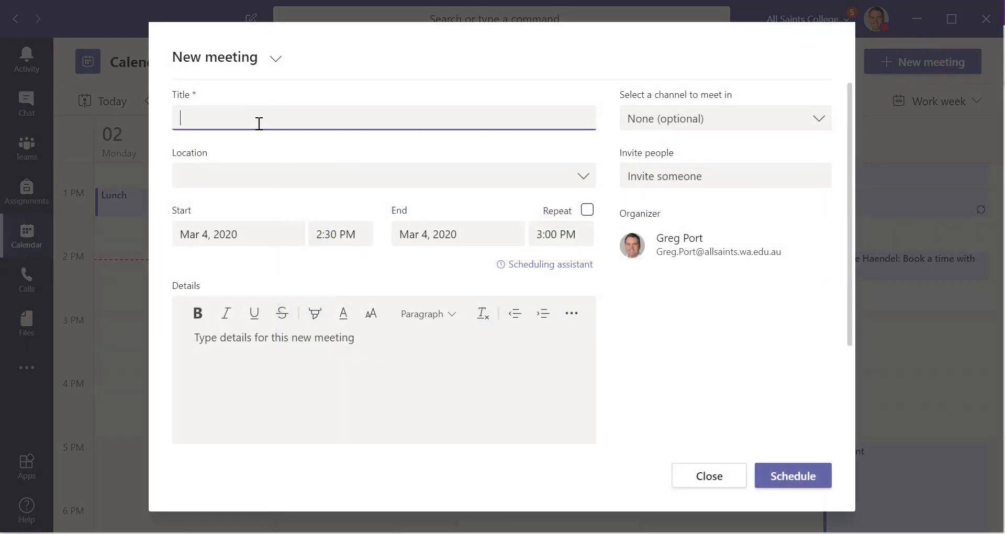
click(276, 59)
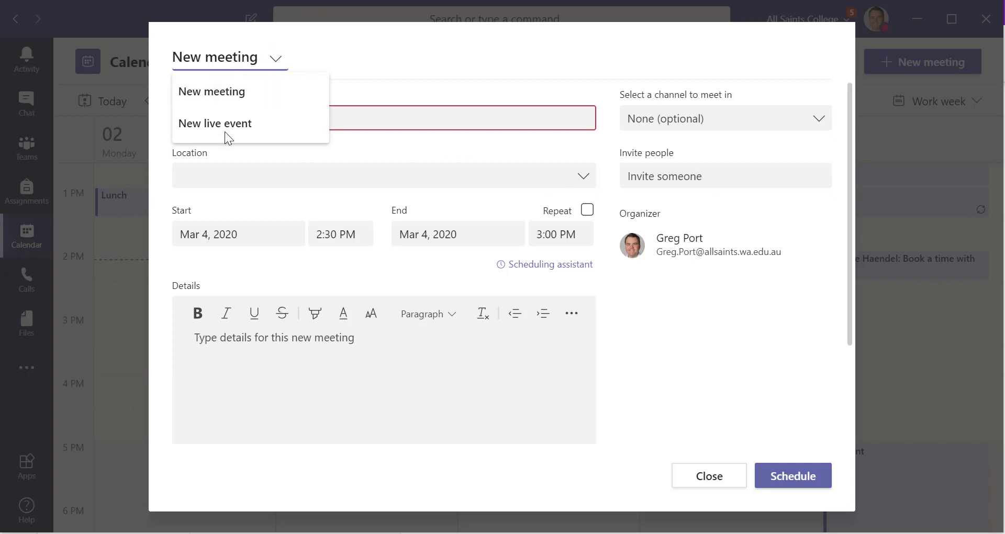
click(207, 126)
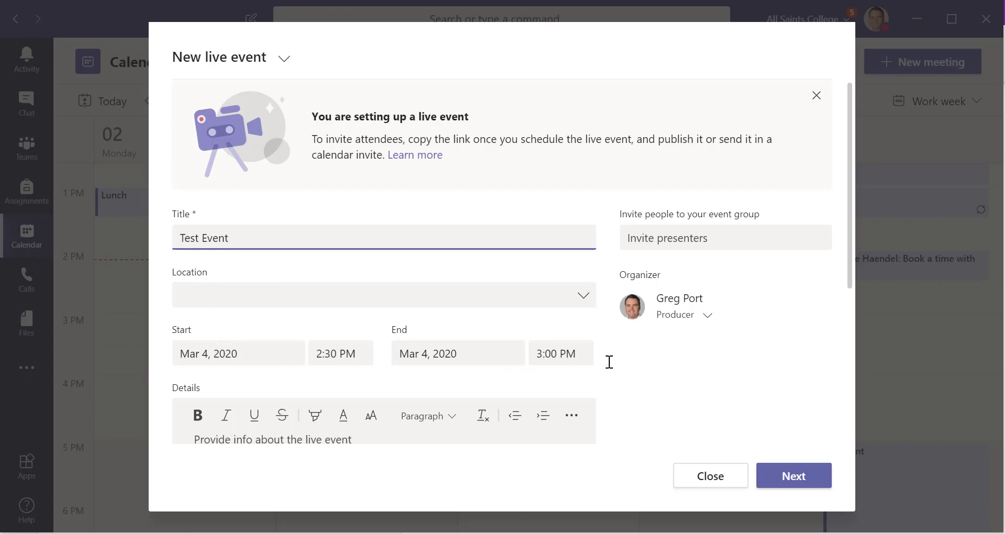
Step: Enter "Details" as the description of the live event
click(225, 444)
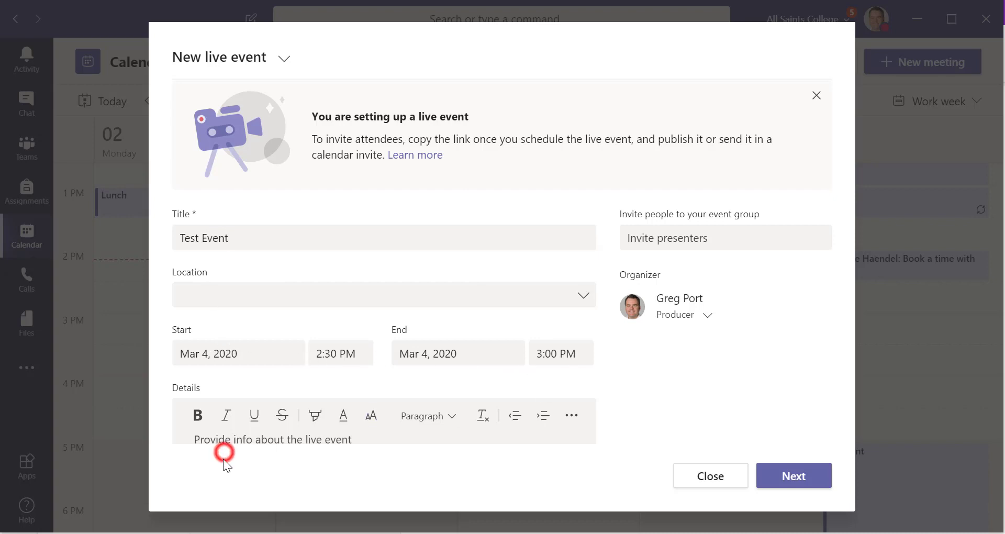
scroll(710, 405, down, 2)
scroll(720, 393, down, 2)
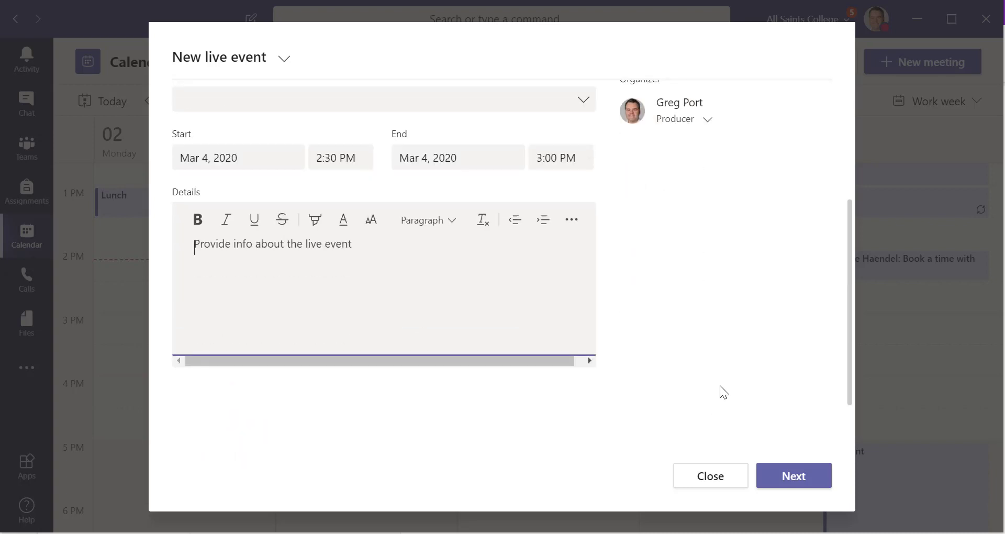
scroll(475, 331, up, 2)
text(Details)
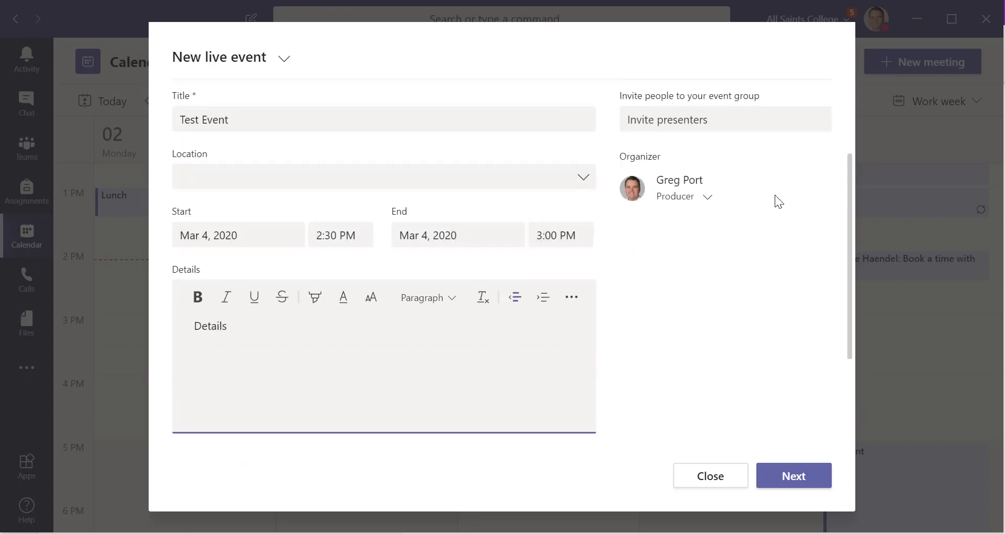
Step: Invite the ICT Infrastructure colleague to the event group as presenter and continue to the live event permissions
scroll(785, 207, up, 3)
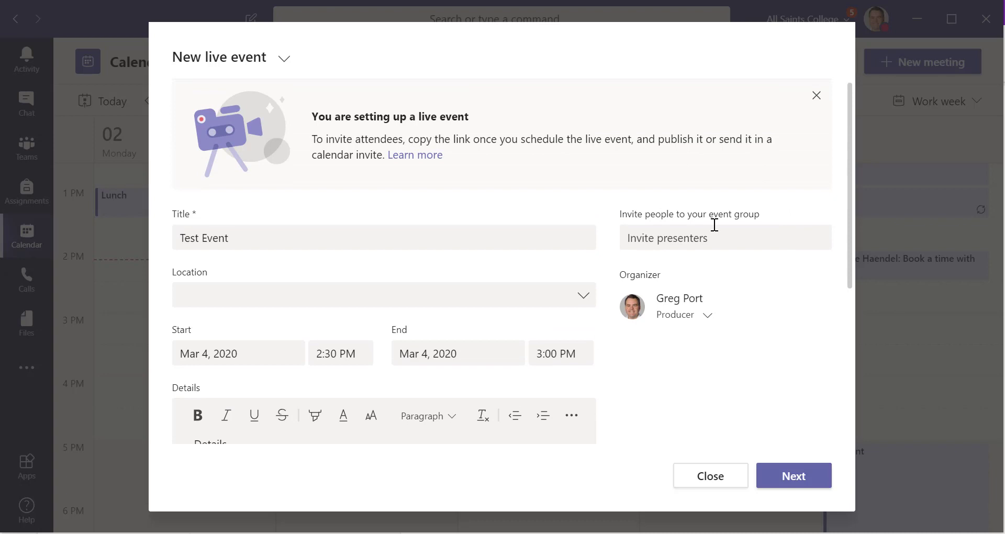
click(663, 238)
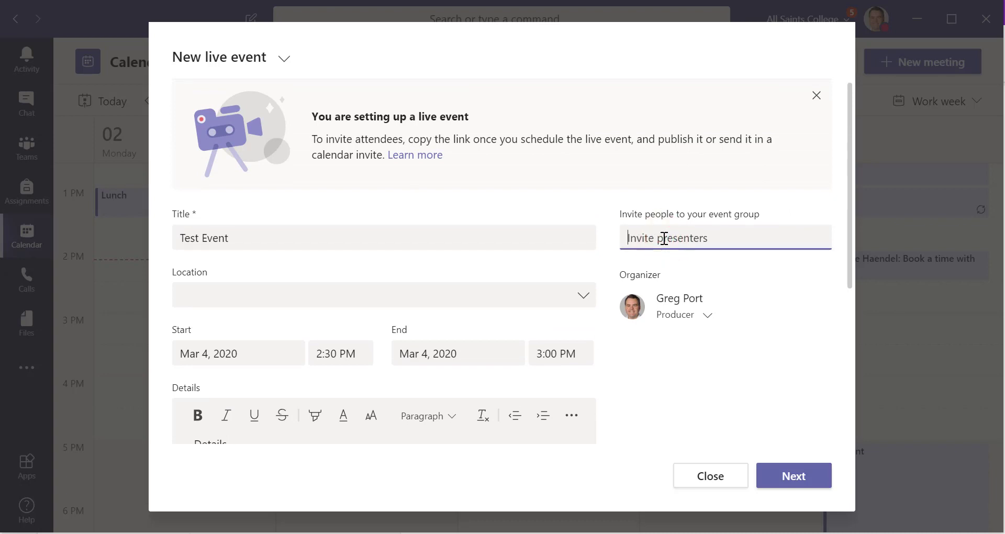
text(Brad)
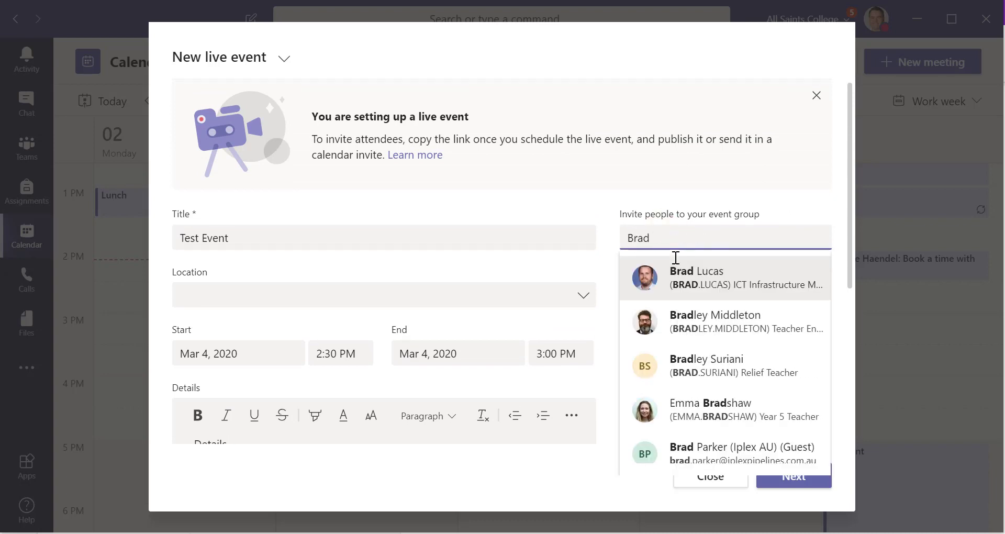
click(689, 269)
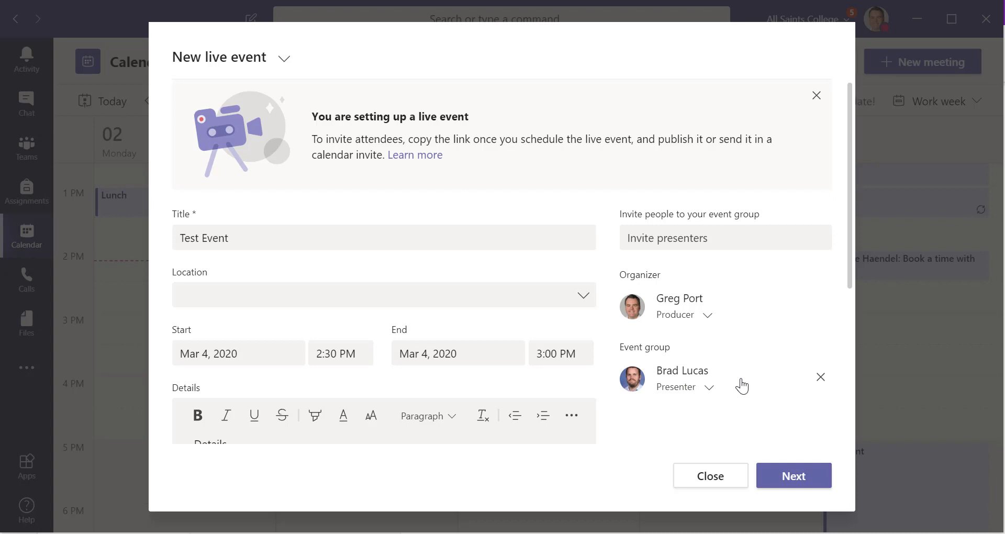
click(785, 474)
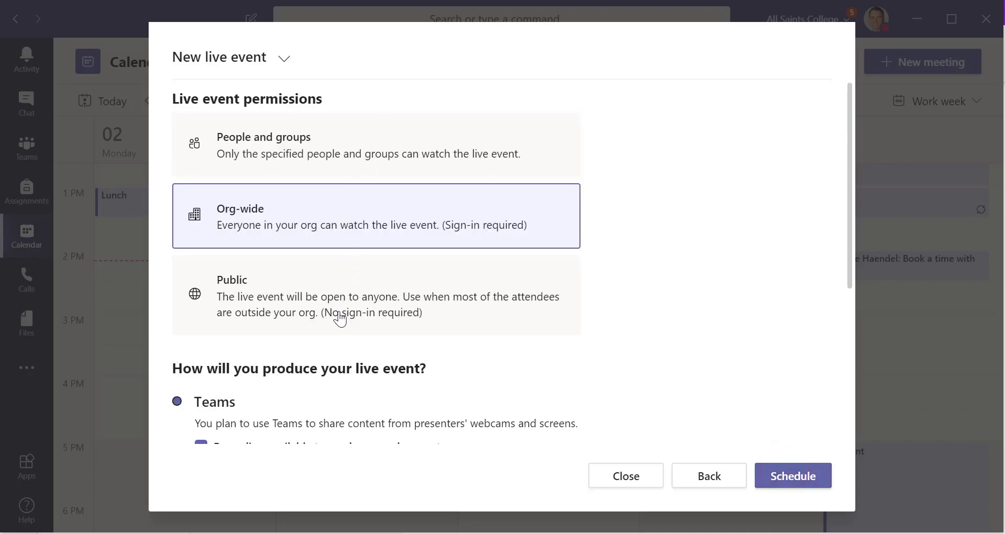
Step: Try limiting the live event to People and groups with the Year 7 group, and remove that group
click(320, 148)
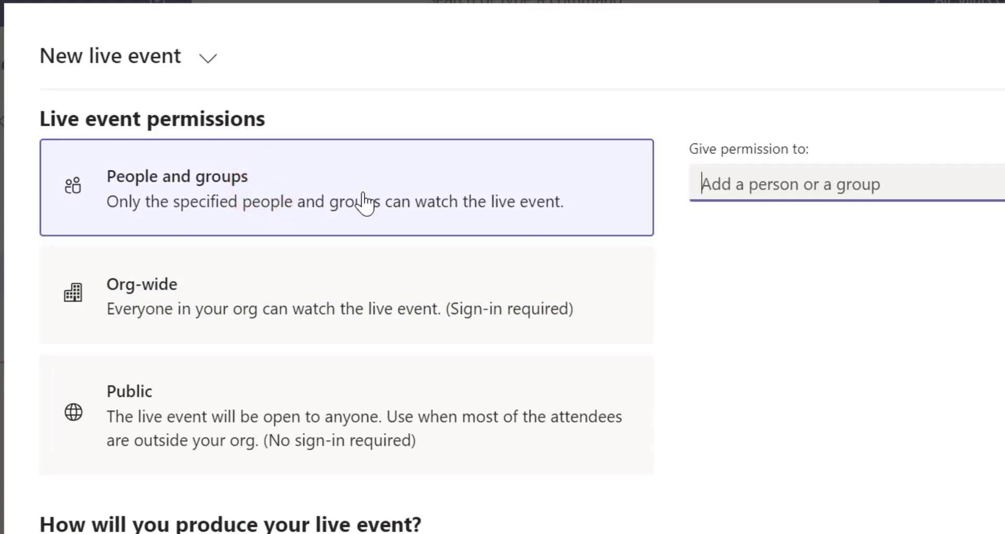
text(Year )
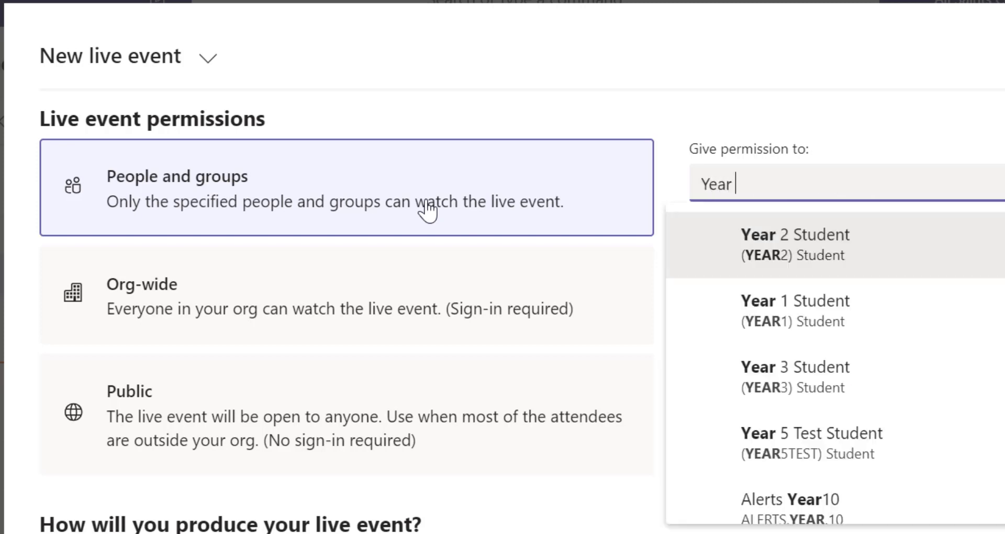
text(7)
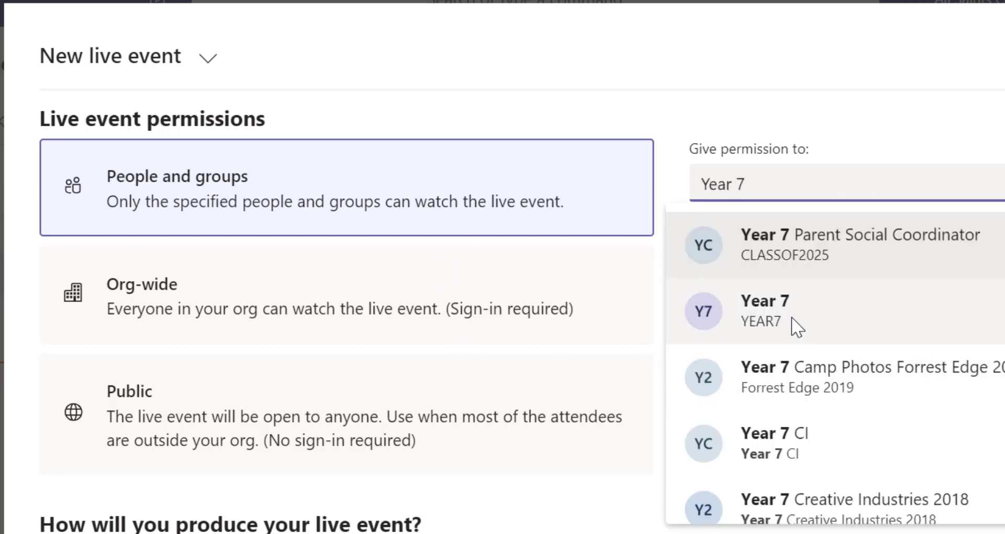
click(795, 320)
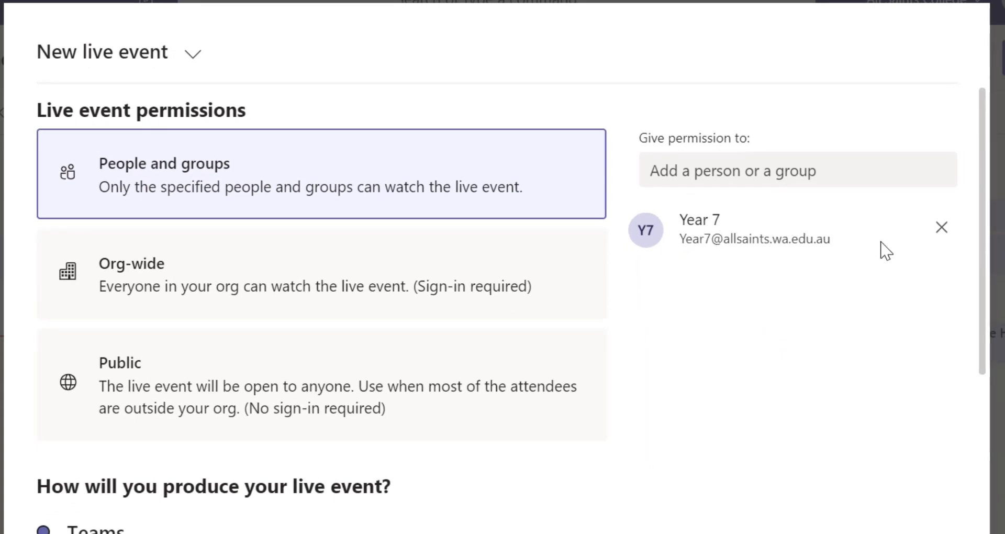
click(940, 228)
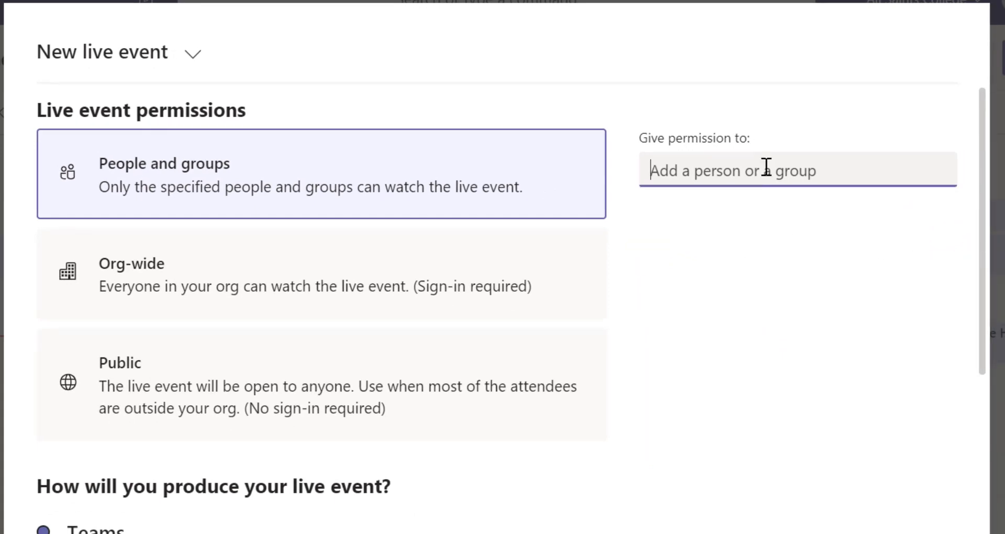
Step: Try giving viewing permission to the class group S-07MTH2, and remove it from the list
text(s-)
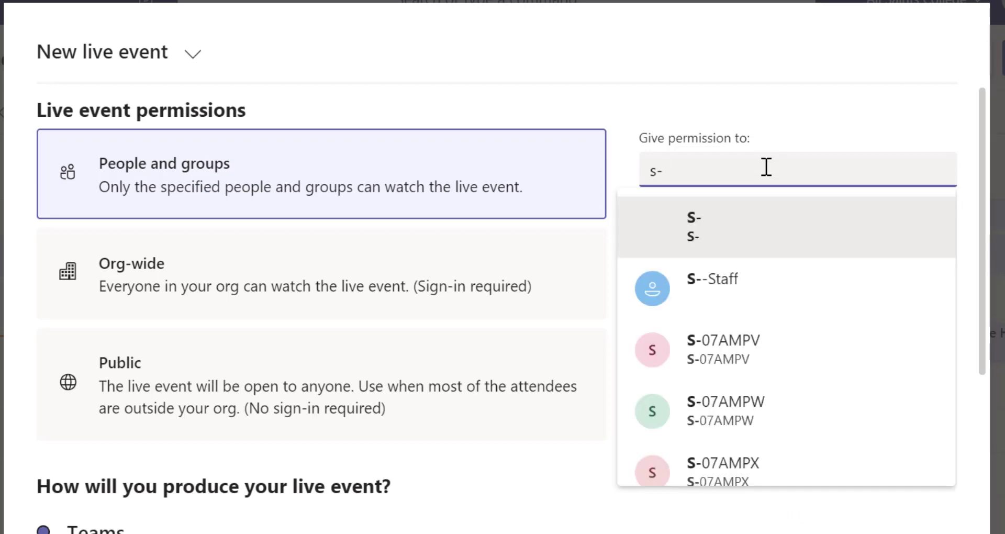
text(0)
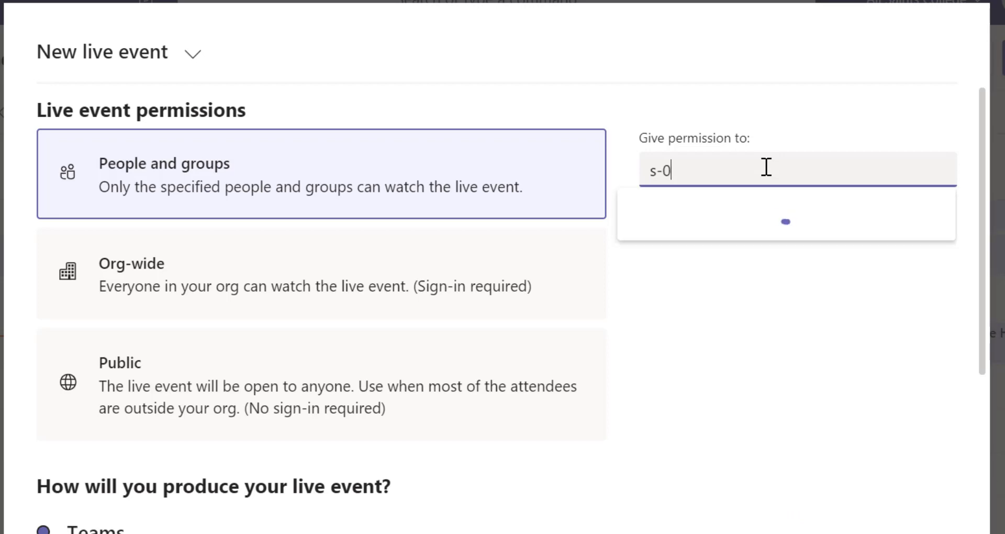
text(7MTH)
scroll(768, 403, down, 5)
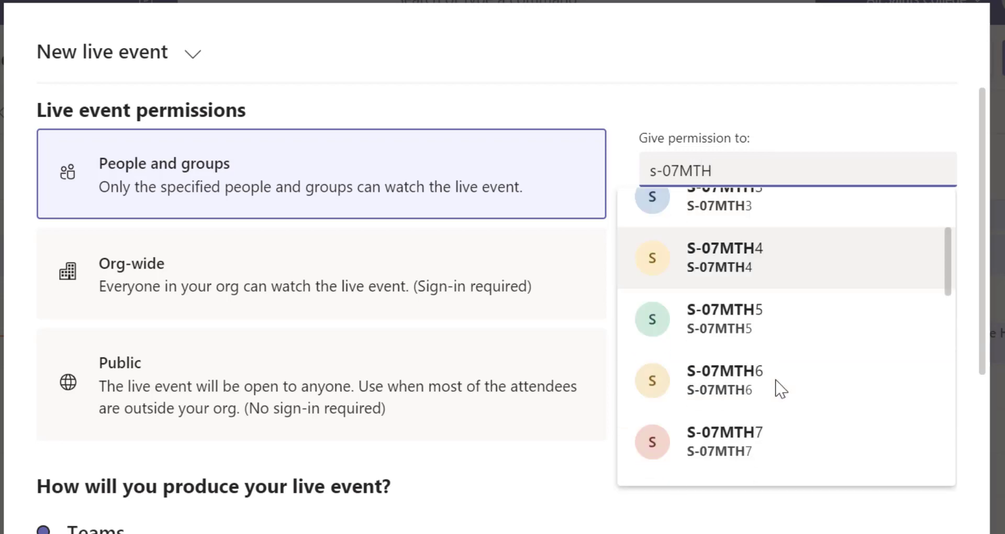
scroll(778, 378, up, 5)
click(749, 282)
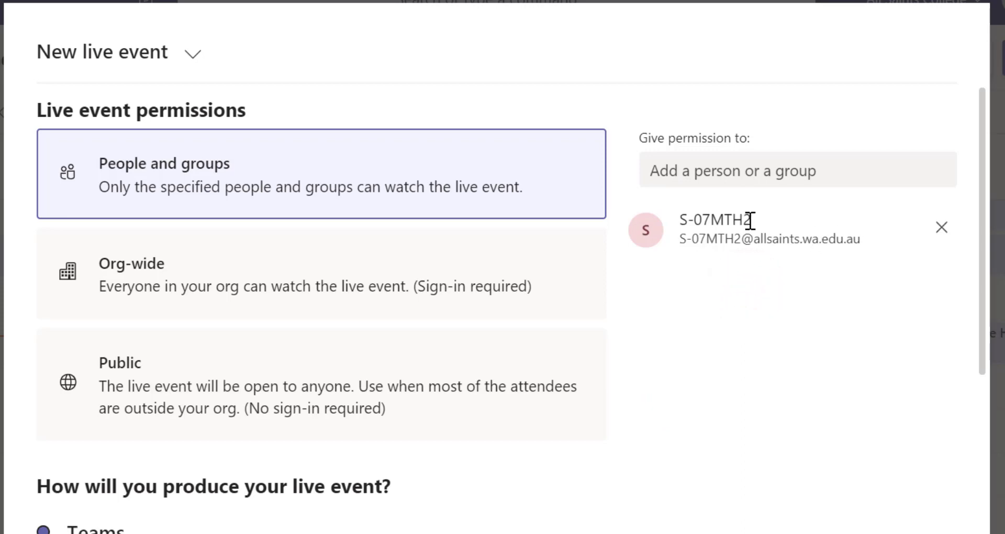
click(941, 230)
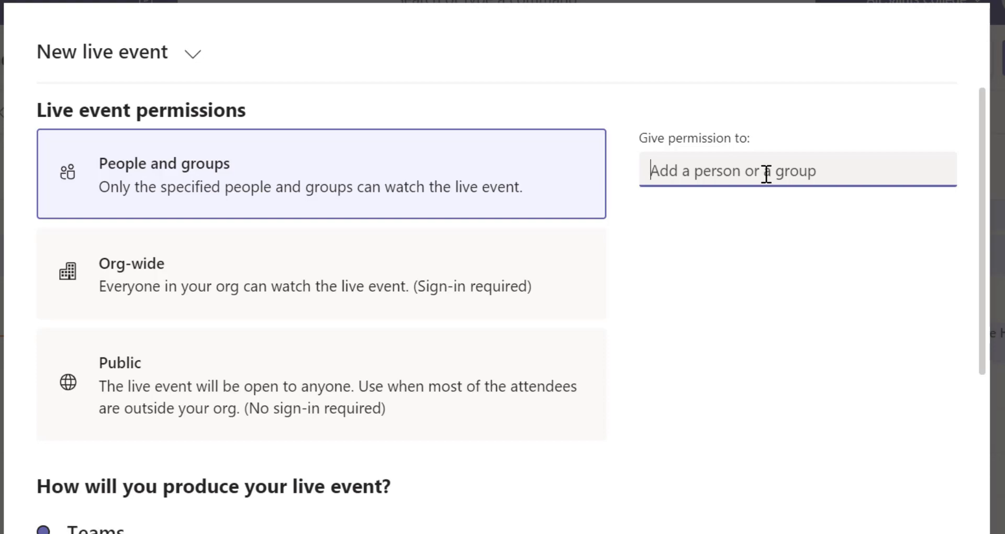
Step: Try giving viewing permission to the Cowan group, and remove it from the list
text(COW)
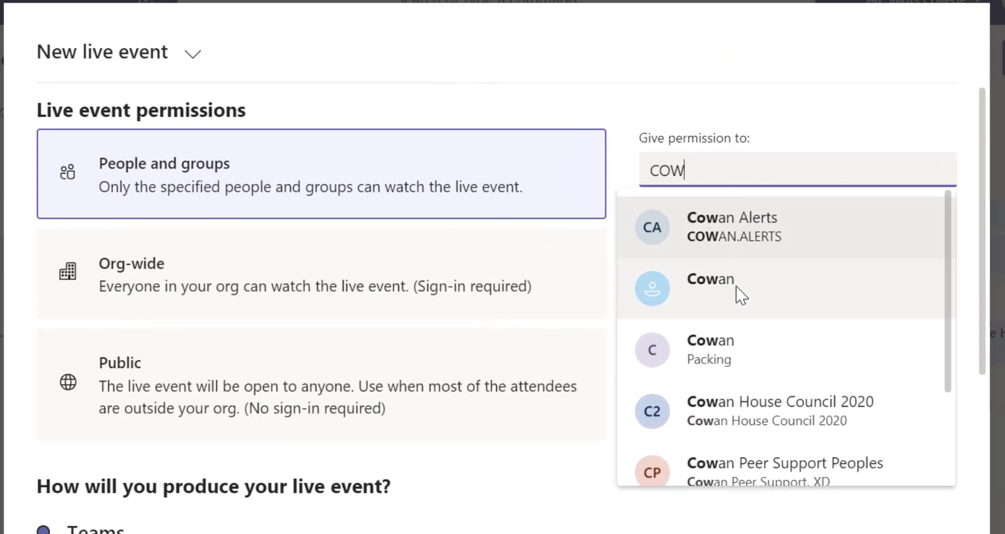
click(735, 287)
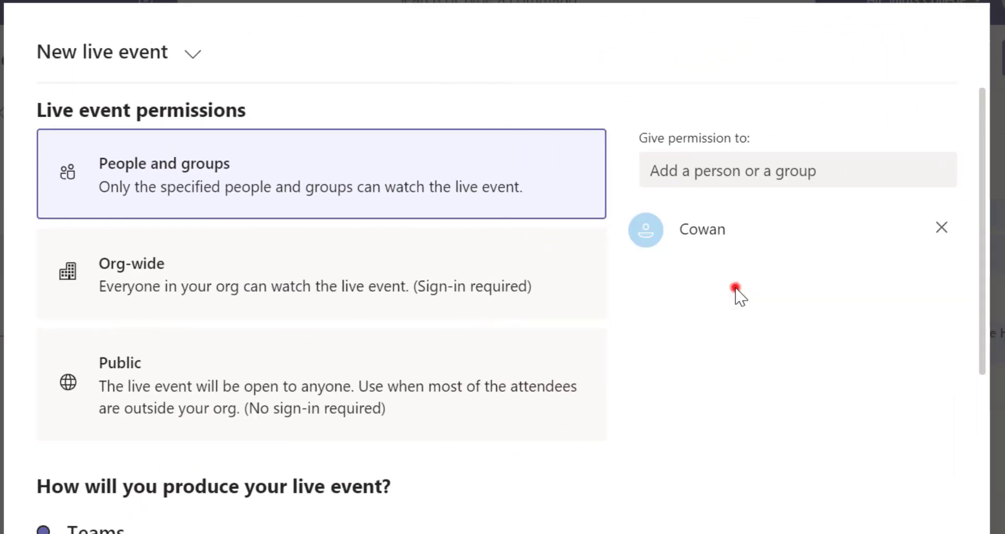
click(942, 229)
Step: Set the live event permissions to Public so anyone can watch without signing in
click(349, 285)
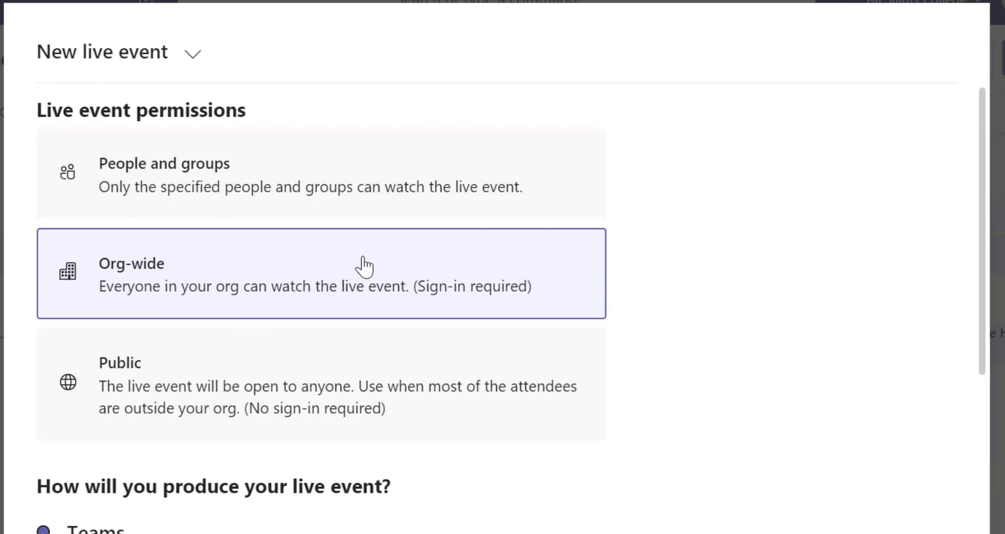
click(237, 408)
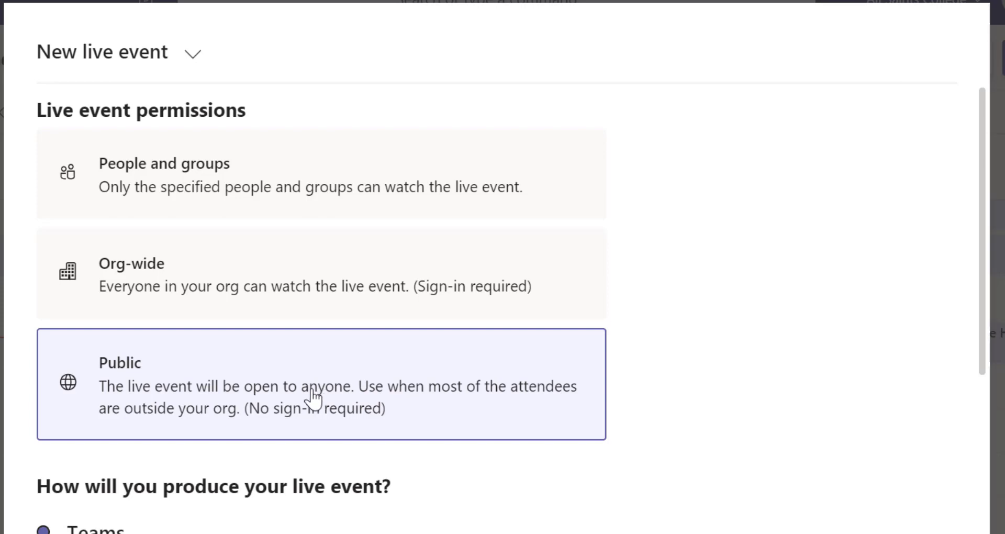
Step: Enable Q&A for the event produced in Teams, keep the recording available to attendees, and schedule the event
scroll(313, 398, down, 5)
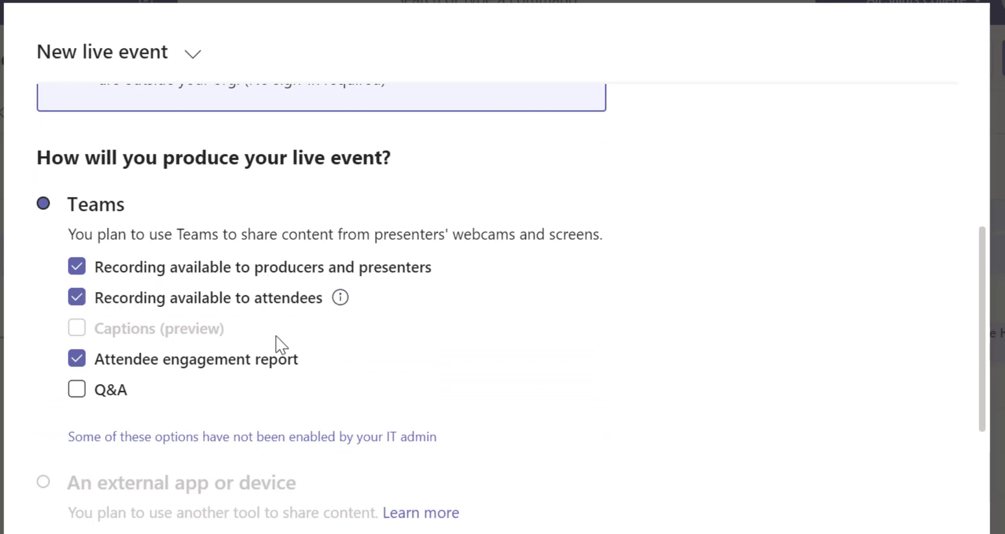
click(77, 298)
click(76, 297)
click(77, 390)
scroll(356, 390, down, 5)
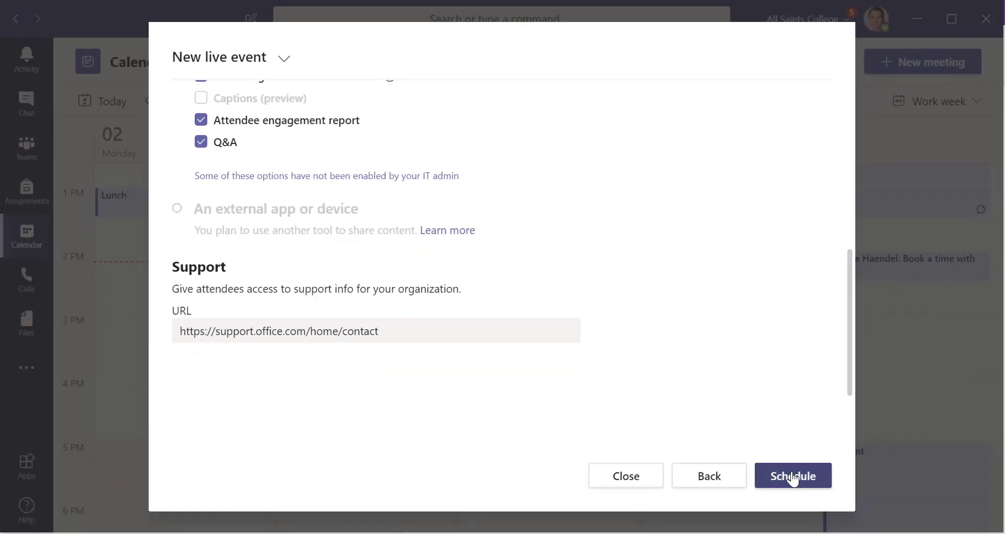
click(792, 477)
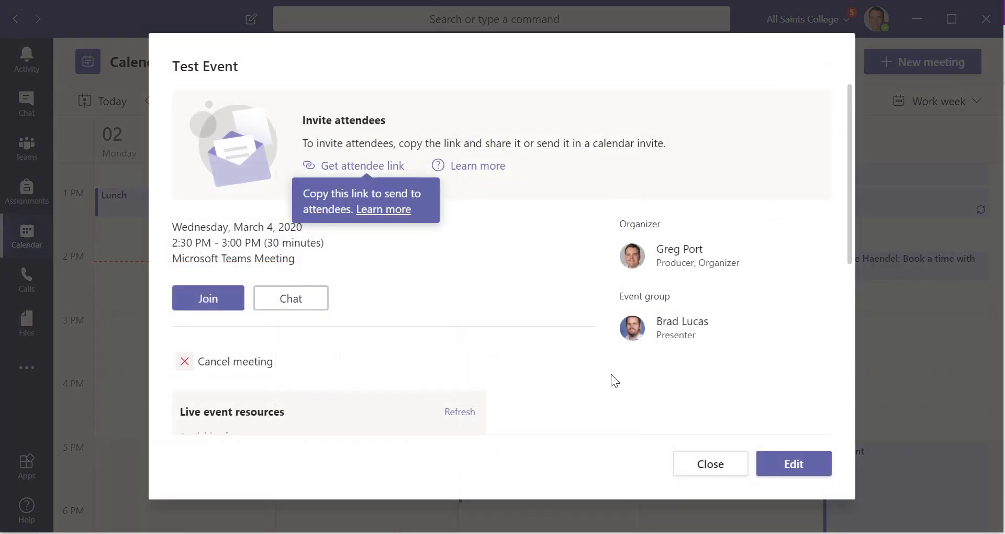
Step: Get the attendee link for Test Event and join the event as a producer with the camera off
click(366, 168)
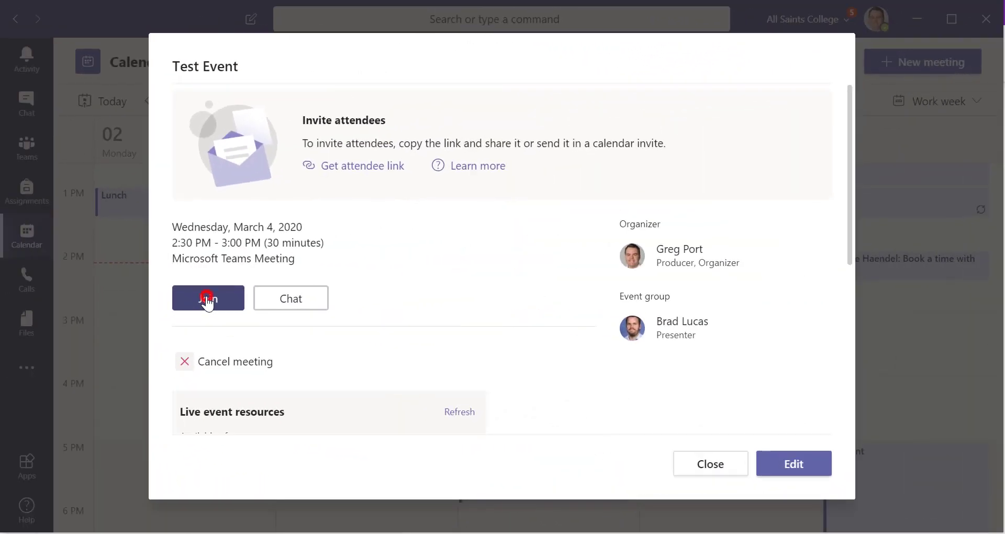
click(273, 309)
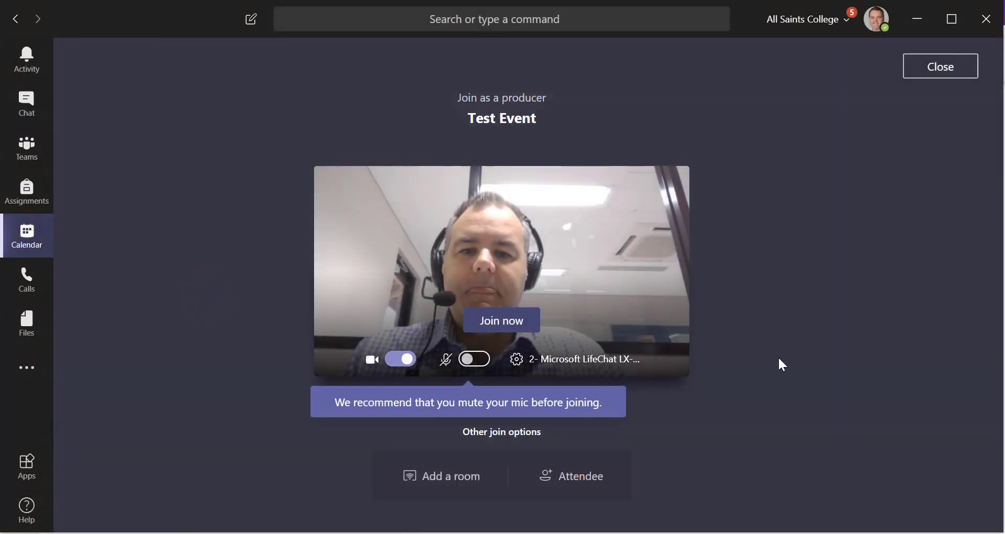
click(402, 360)
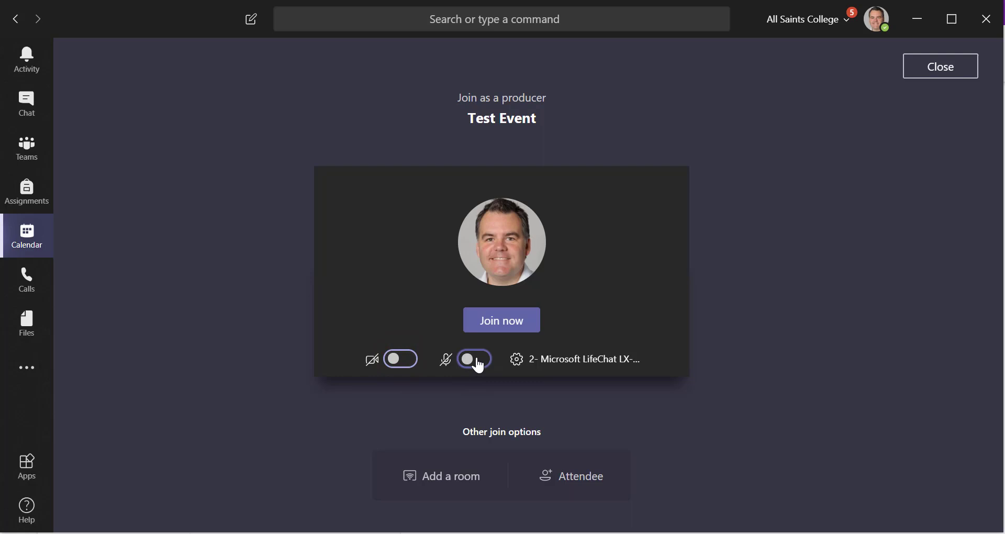
click(512, 329)
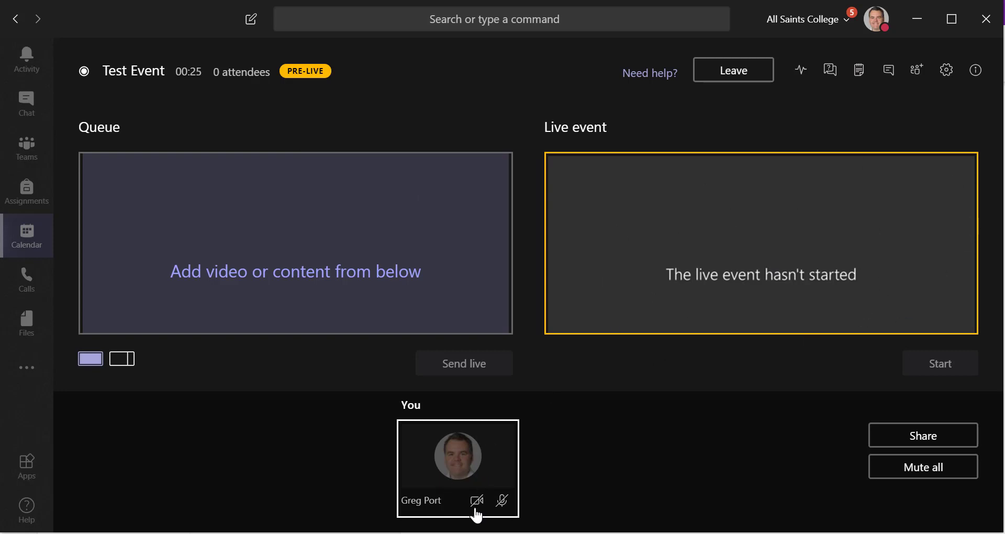
Step: Turn on your microphone and camera, and place your own video feed in the live event queue
click(502, 502)
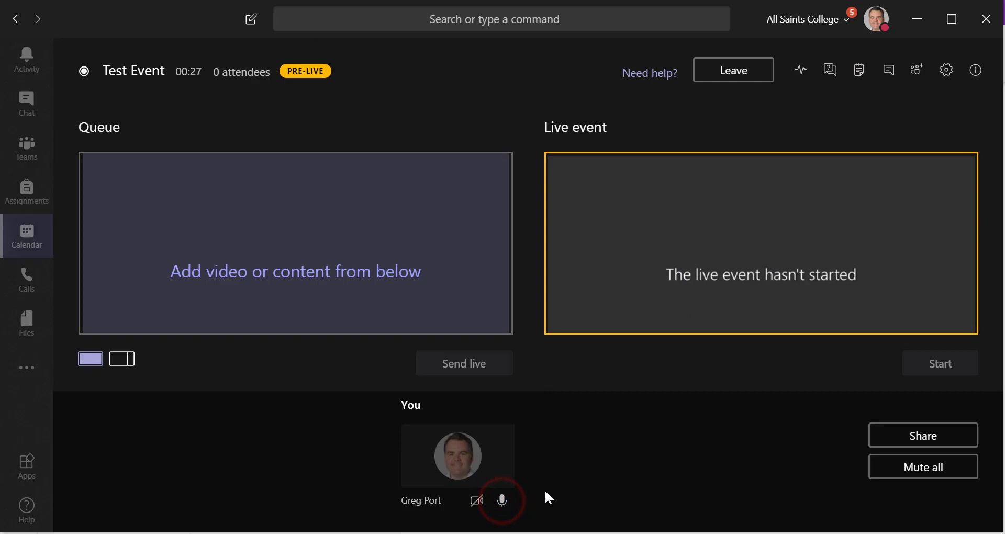
click(476, 502)
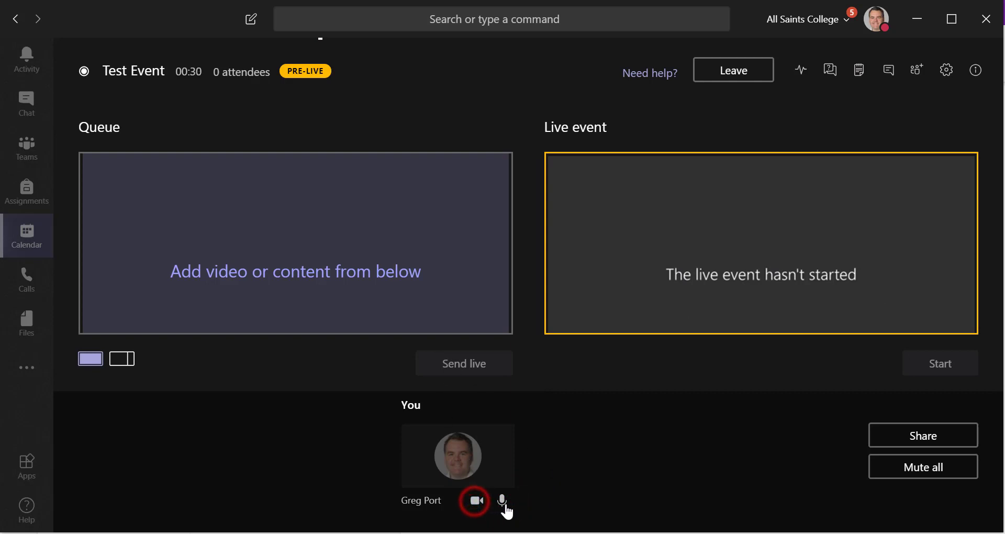
click(469, 455)
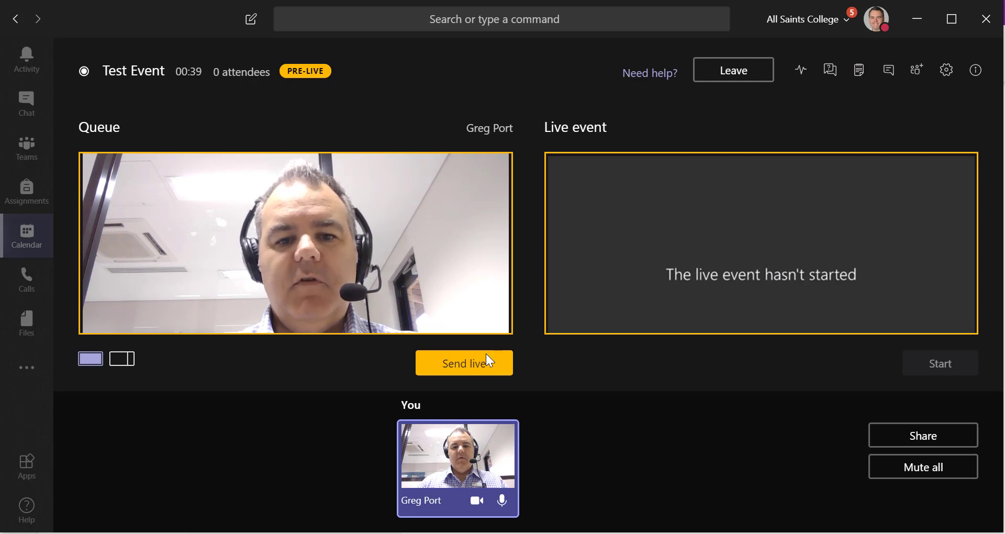
Step: Send the queued camera feed live and start the live event for attendees
click(477, 364)
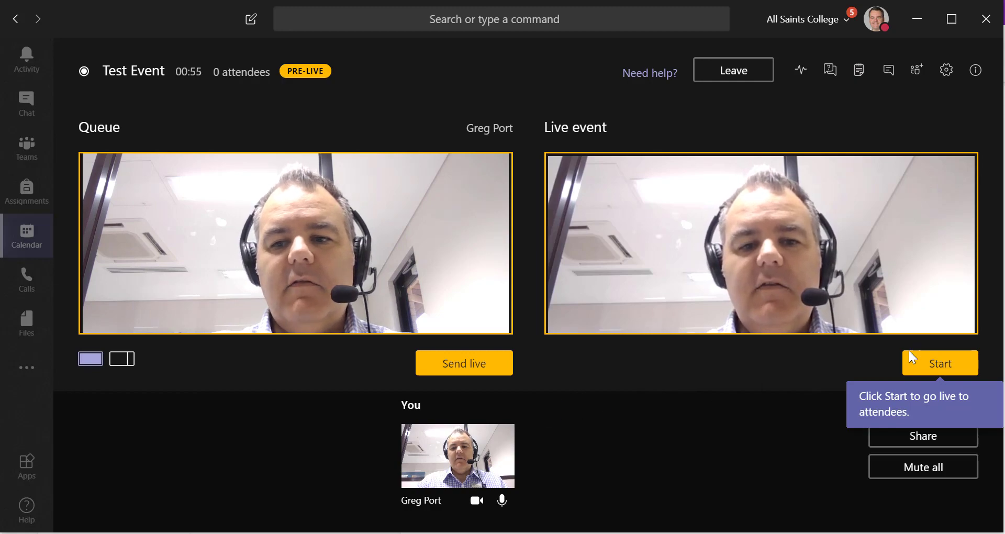
click(918, 361)
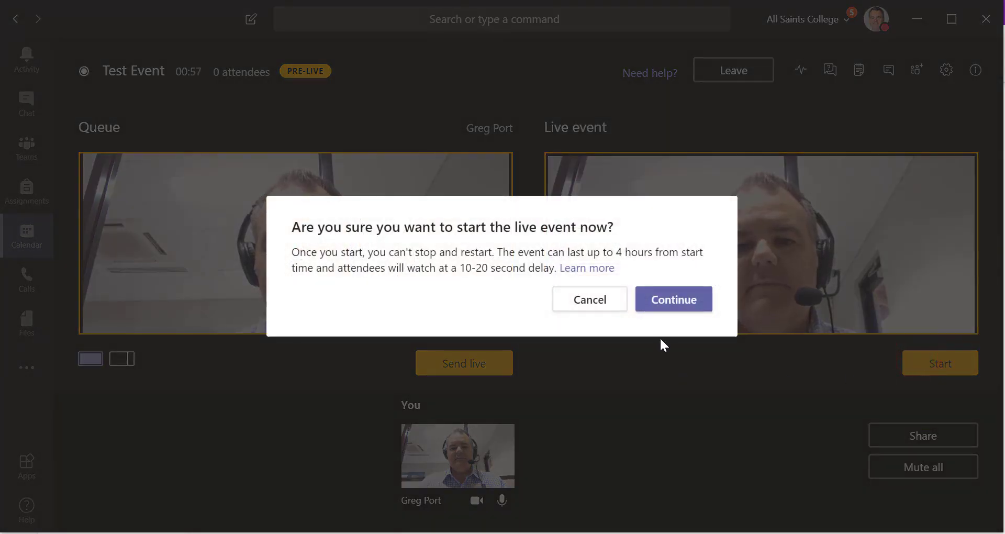
click(679, 301)
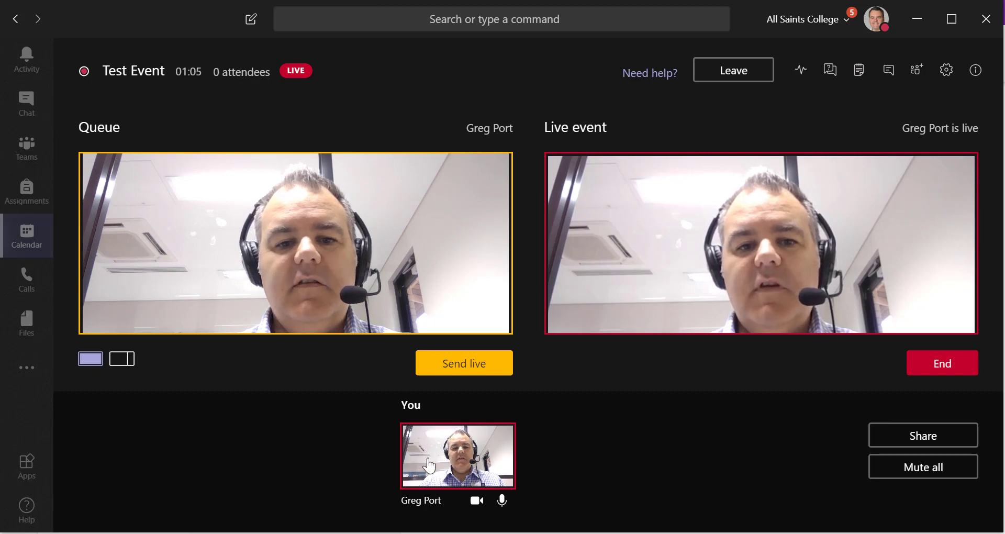
Step: Share the ICT@ASC Notebook OneNote window as event content, and send the shared desktop live from the queue
click(898, 438)
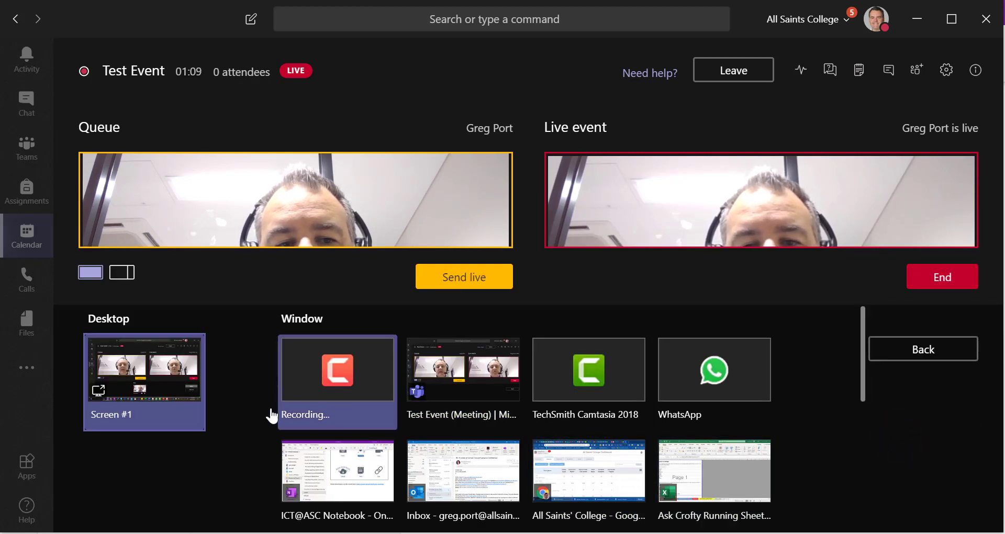
click(344, 468)
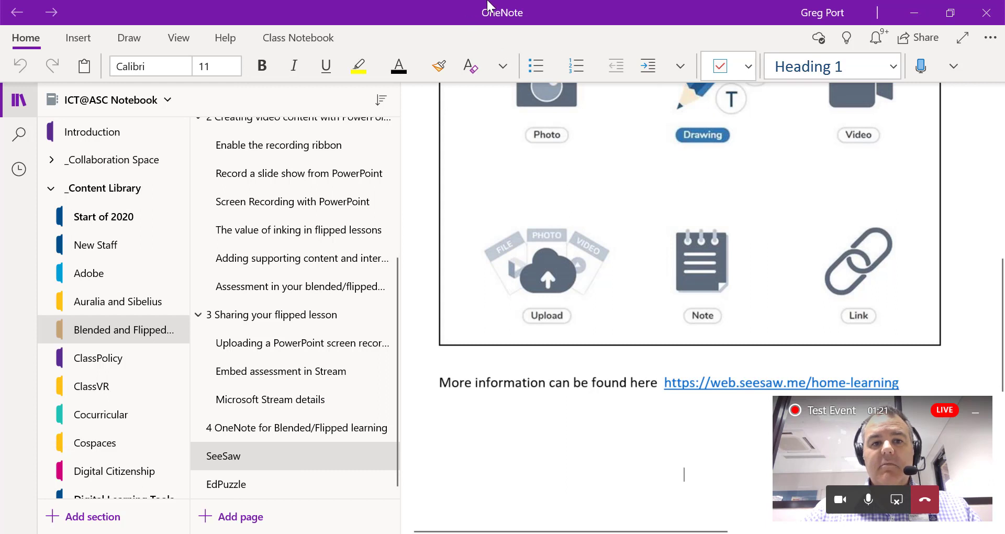
mouse_move(505, 6)
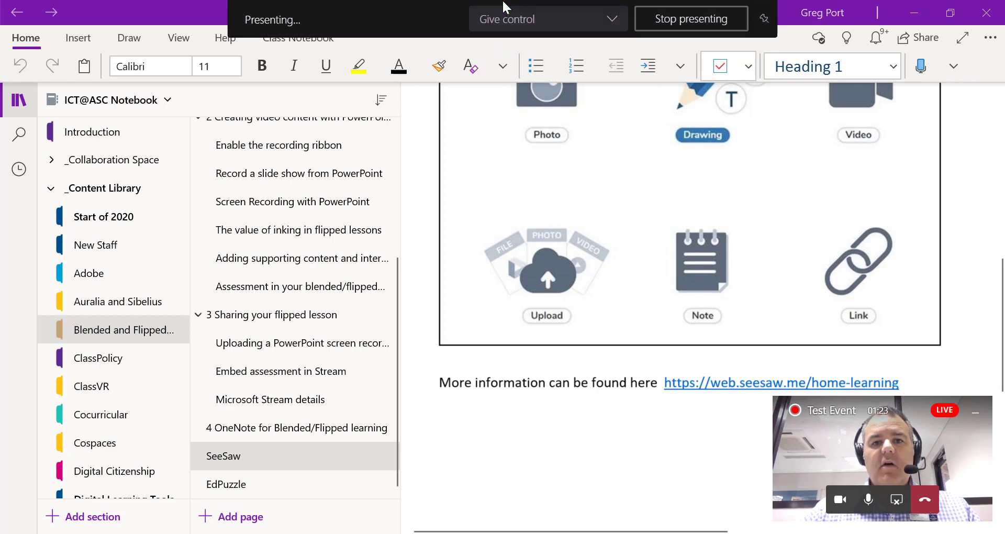
click(611, 21)
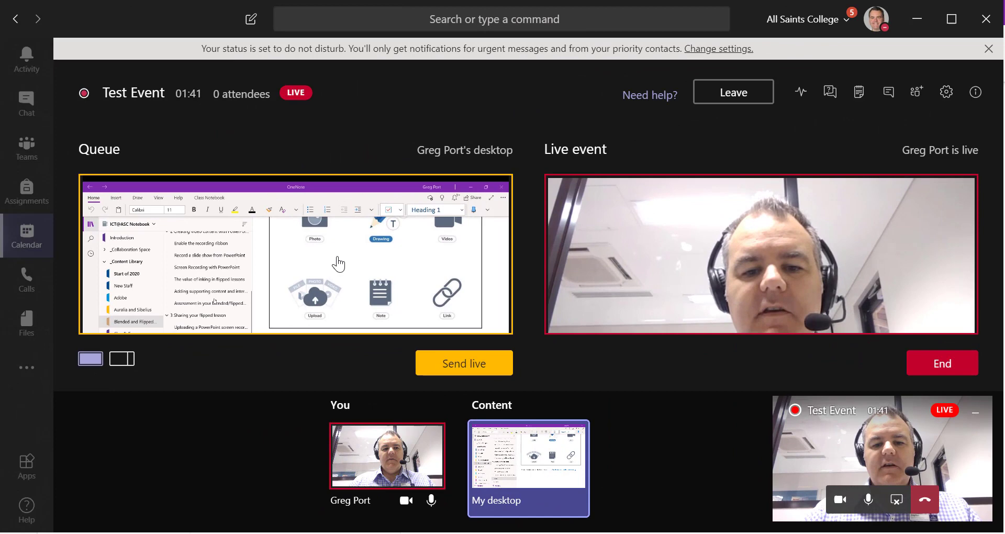
click(469, 363)
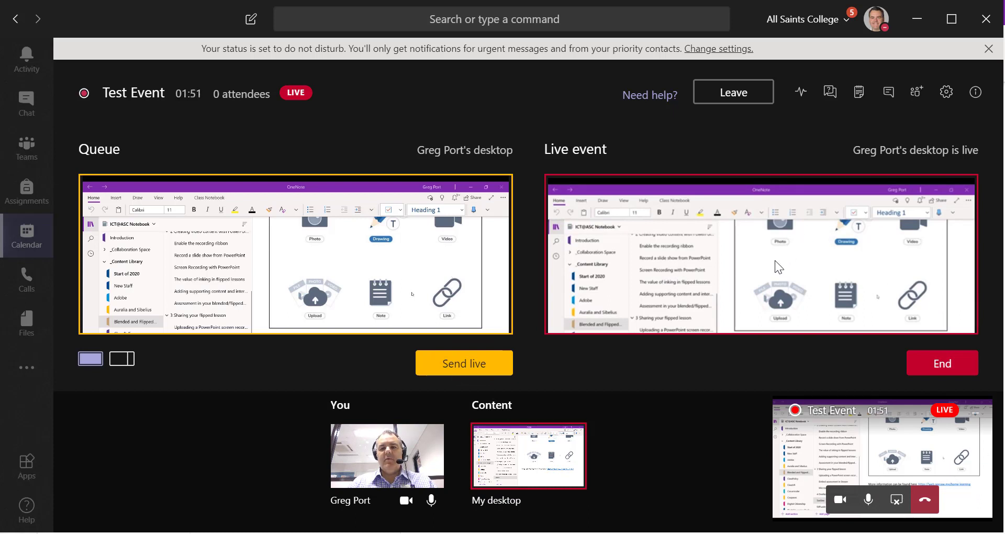
Step: Open the live event Q&A, check the new questions, and publish the announcement "Hello"
click(829, 91)
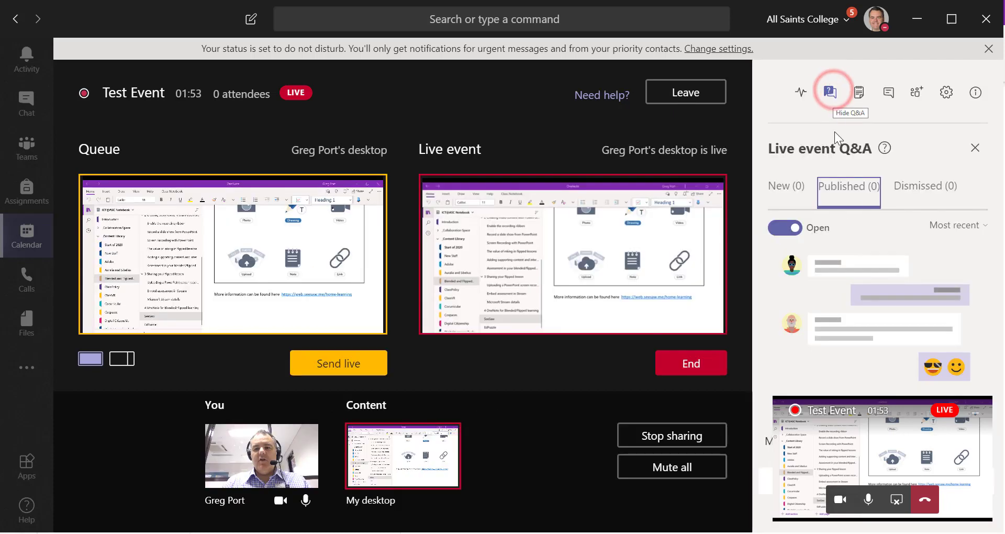
click(786, 178)
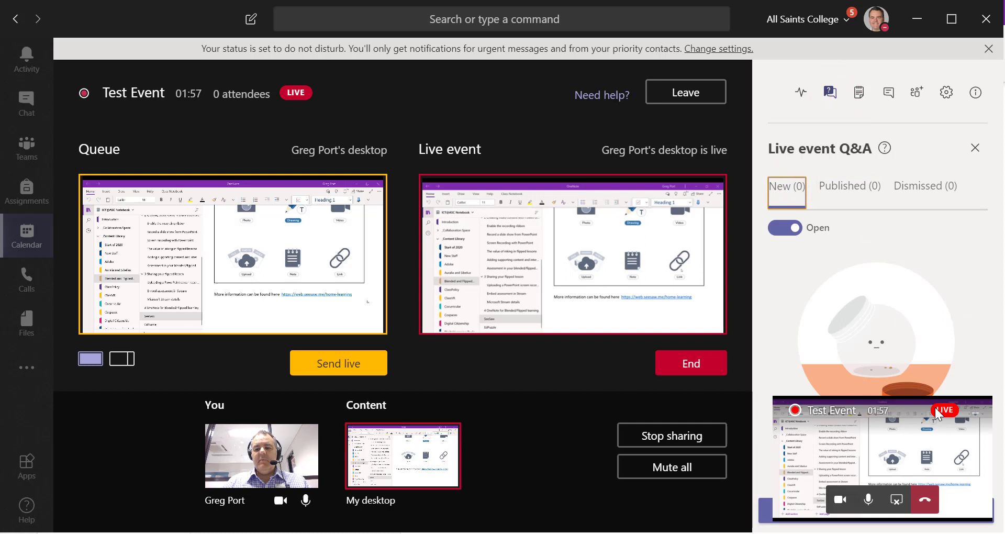
drag(899, 402, 551, 398)
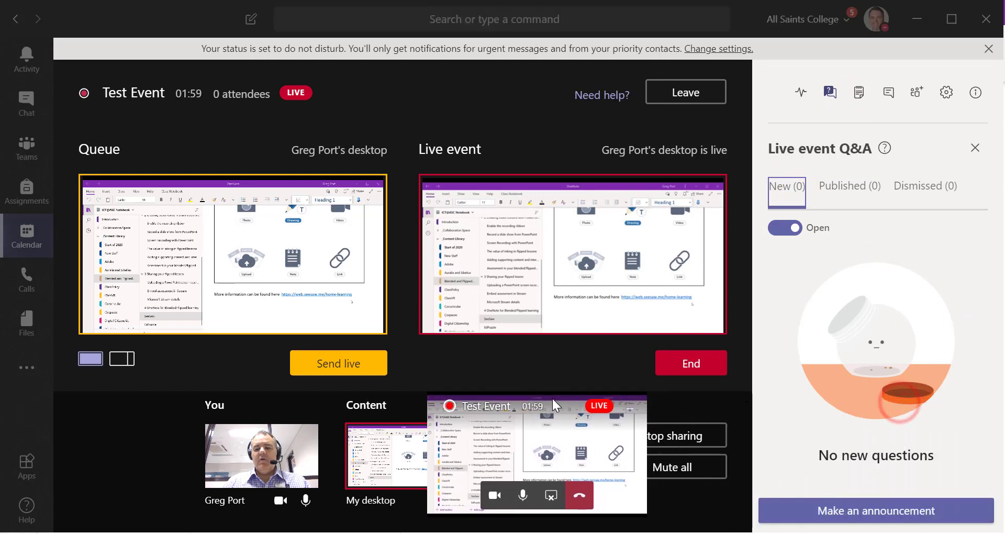
click(876, 511)
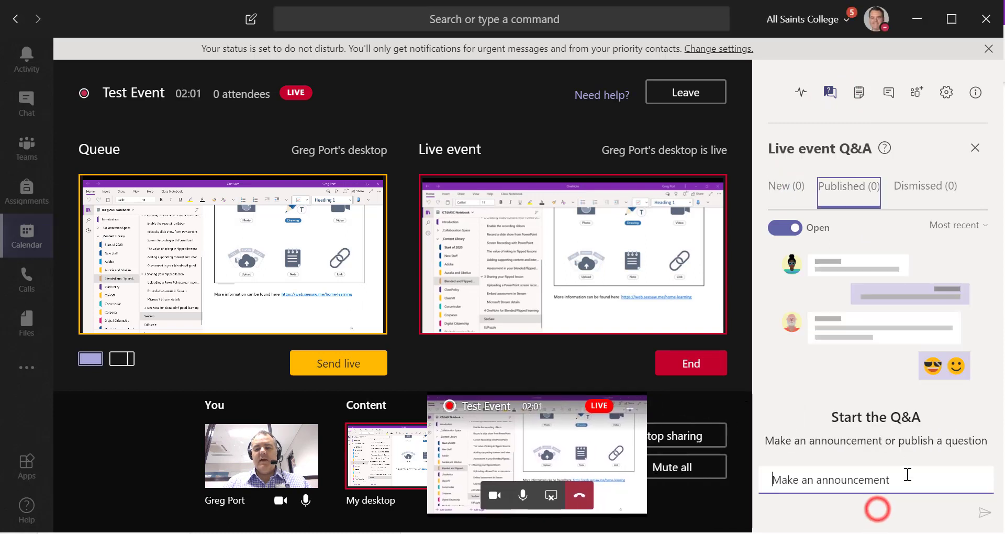
text(He)
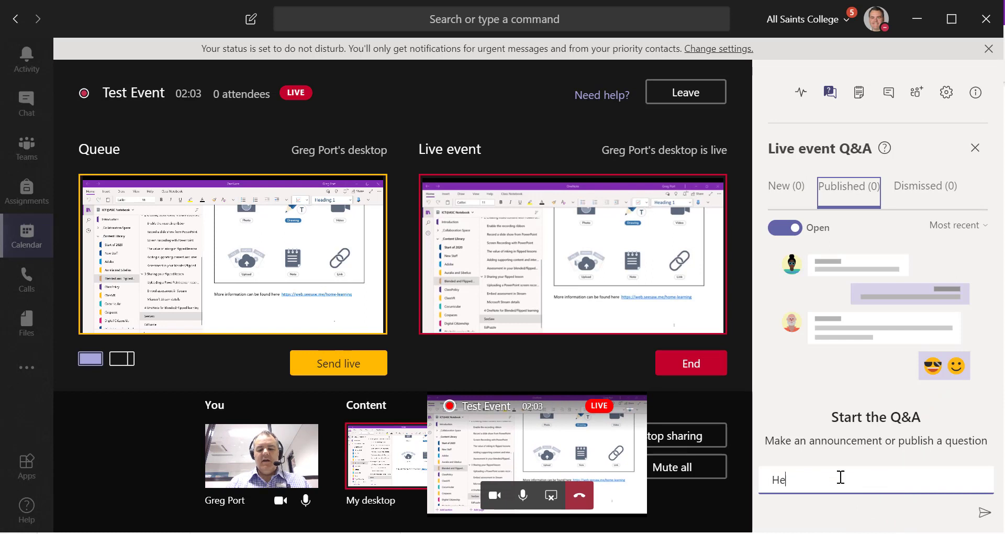
text(llo)
key(Return)
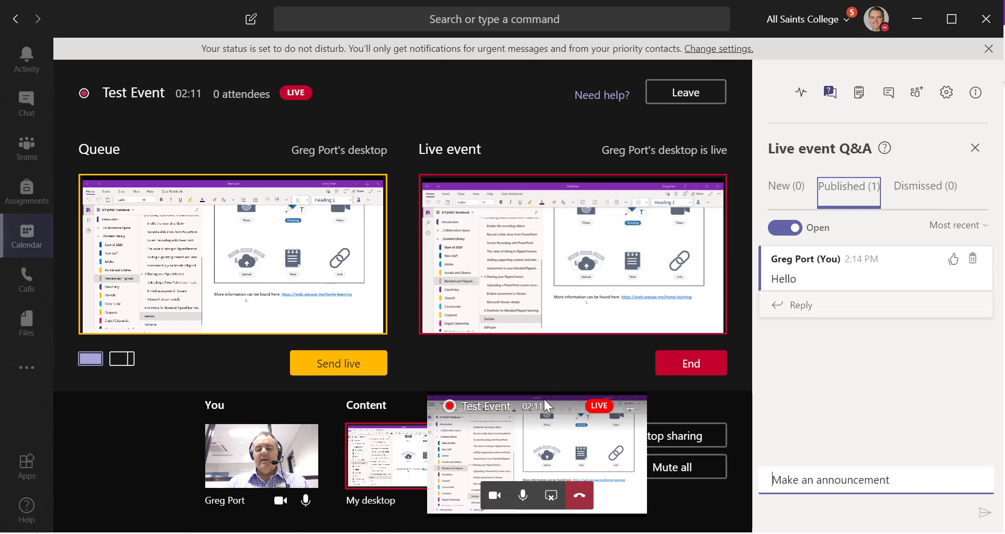
Step: Move the floating call preview clear of the sharing controls, and stop sharing the OneNote window
drag(541, 397, 925, 386)
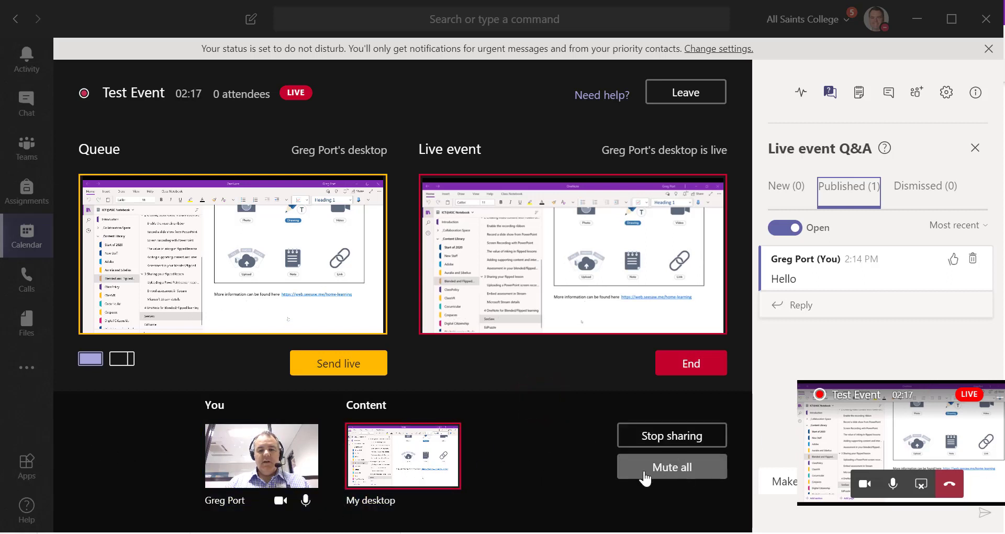
click(669, 471)
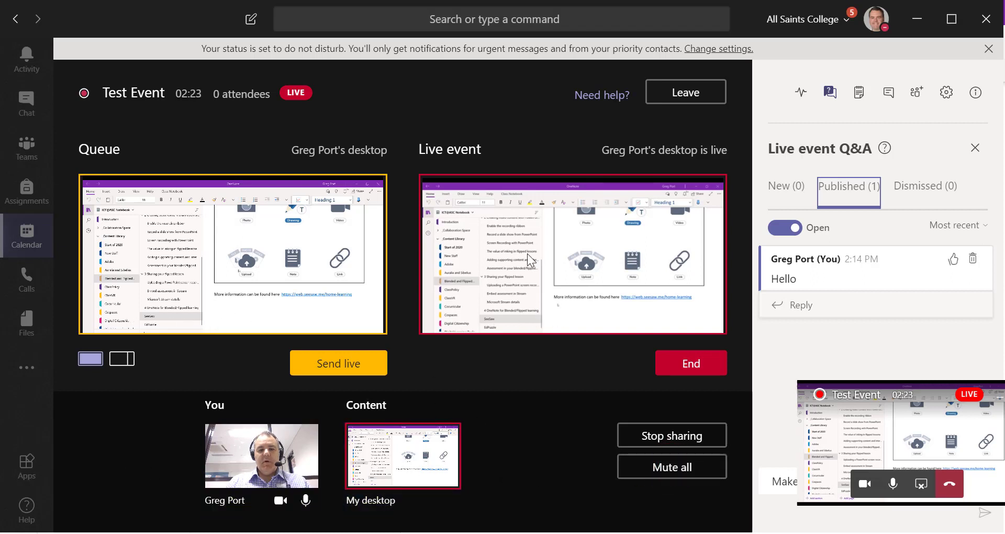
click(672, 437)
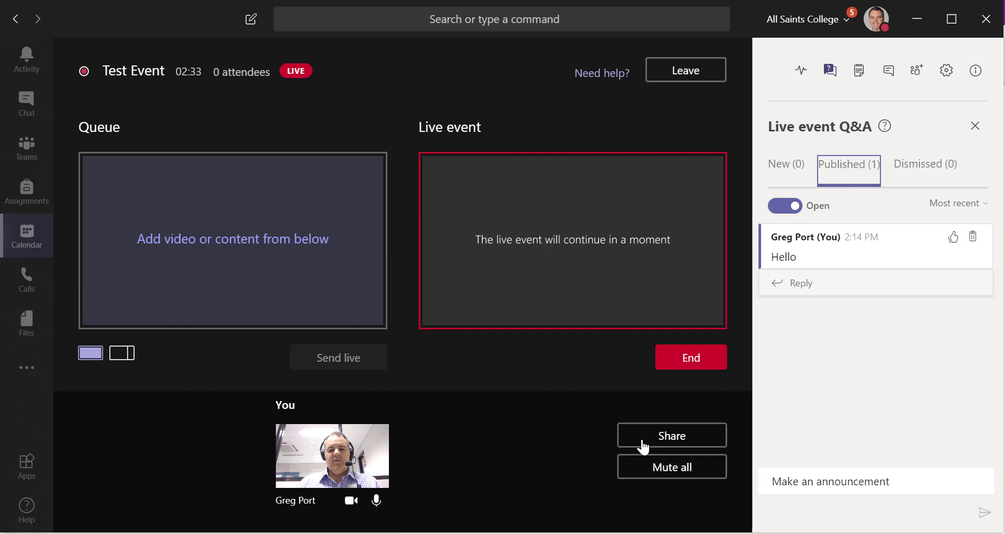
Step: Share the Presentation2 PowerPoint window in the live event, and switch back to the Test Event window in Teams
click(670, 444)
scroll(467, 445, down, 3)
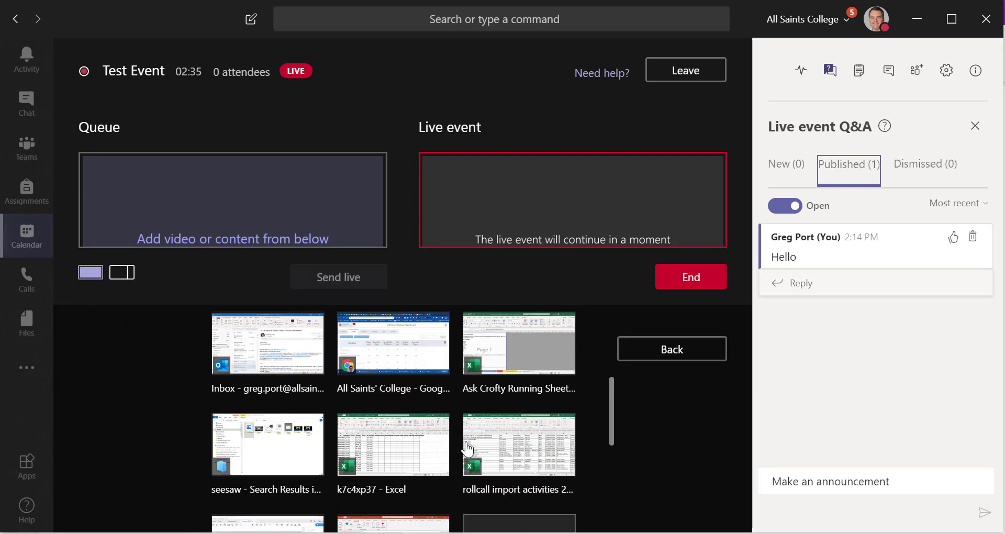
scroll(474, 462, down, 2)
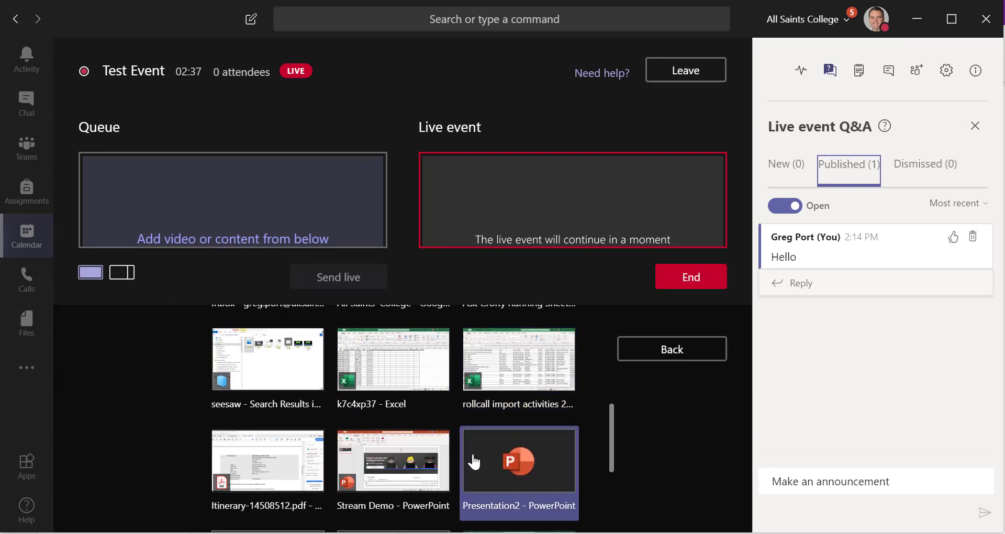
click(524, 473)
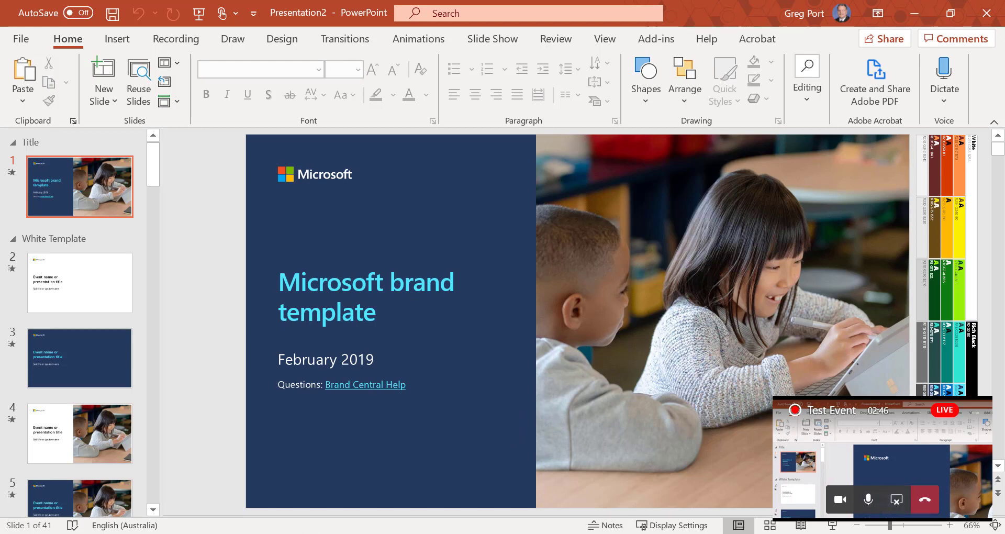
mouse_move(167, 533)
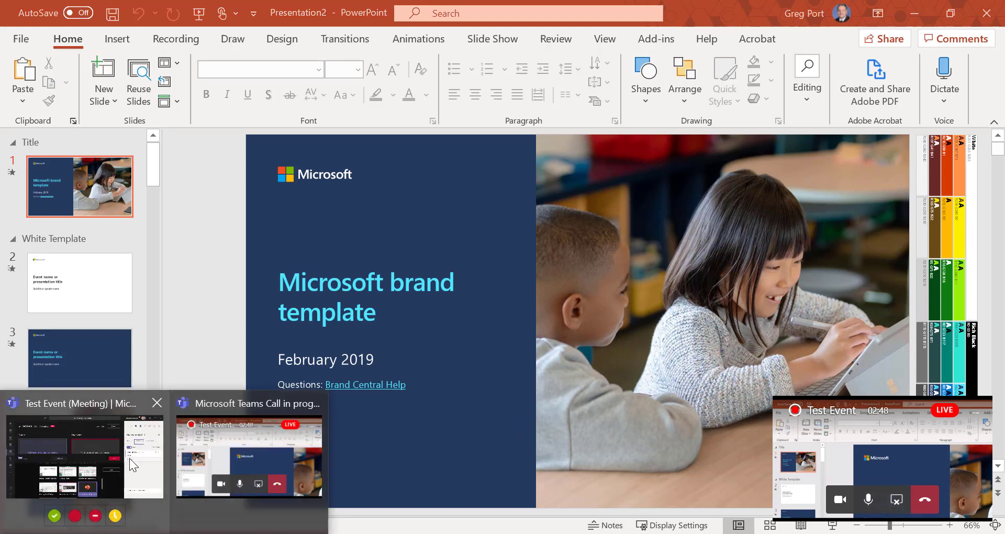
click(121, 457)
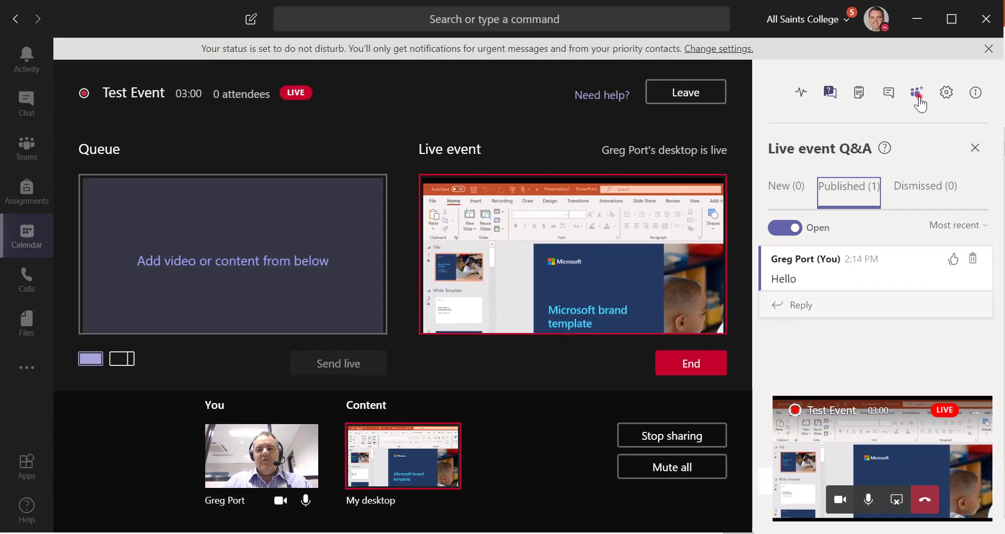
Step: Invite the ICT director to the live event as an additional presenter by searching for "Ian" among the people
click(918, 100)
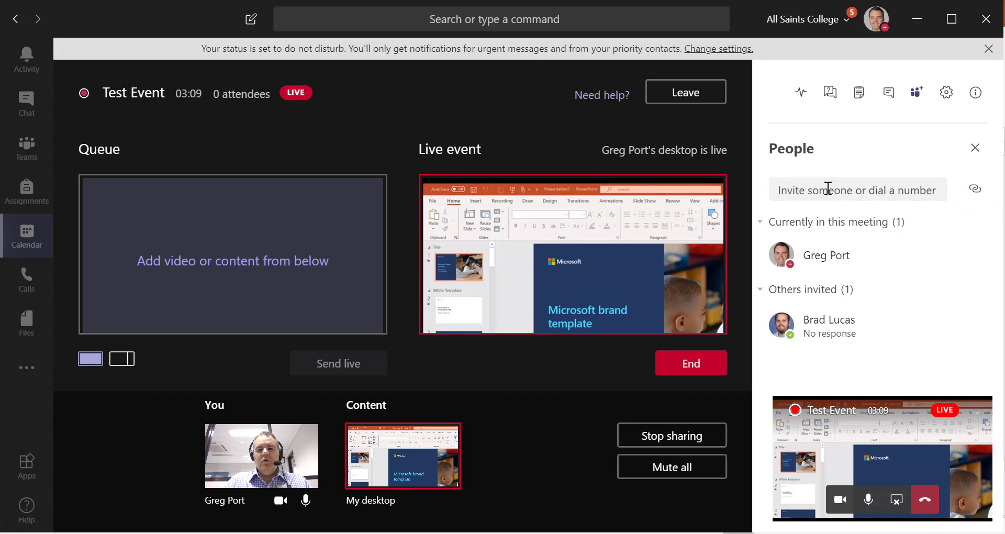
click(804, 188)
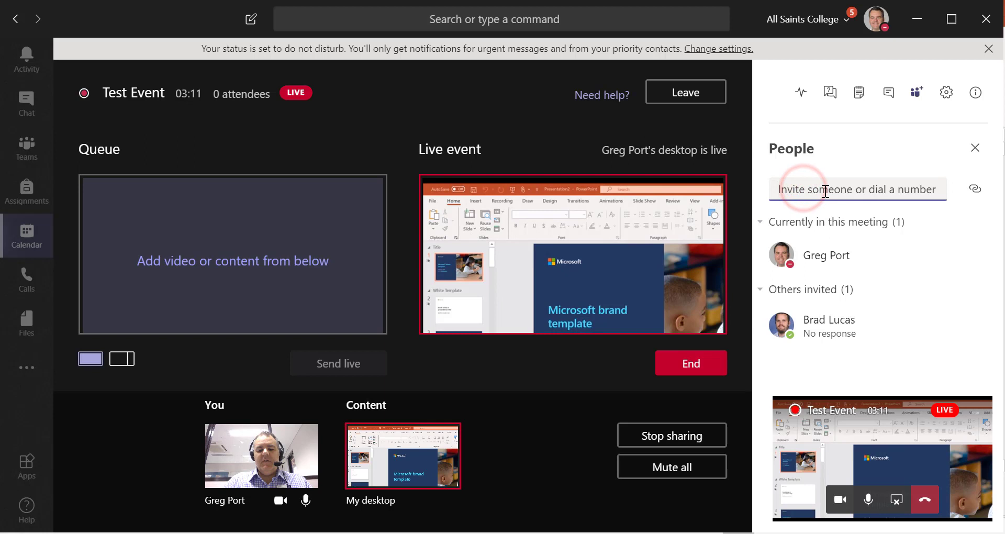
text(Ian)
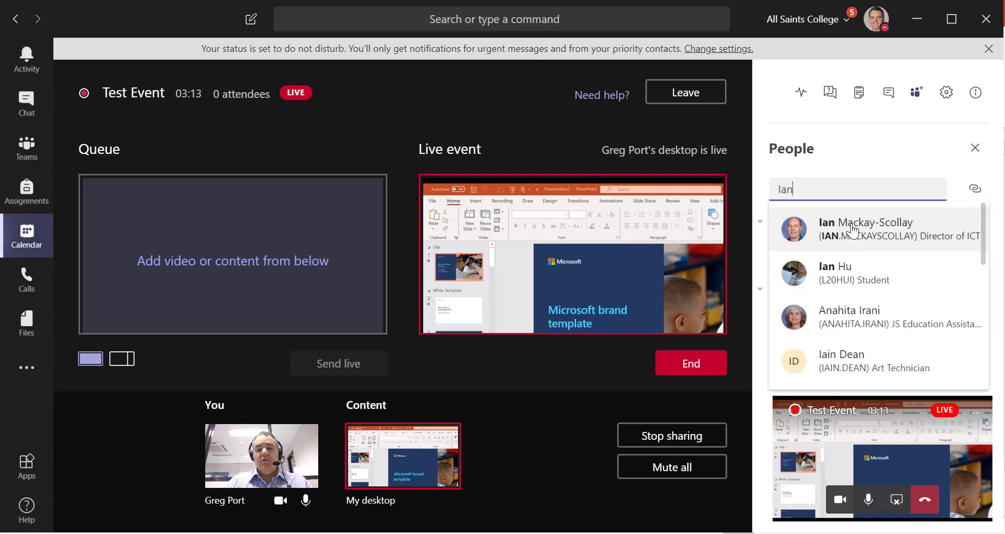
click(843, 226)
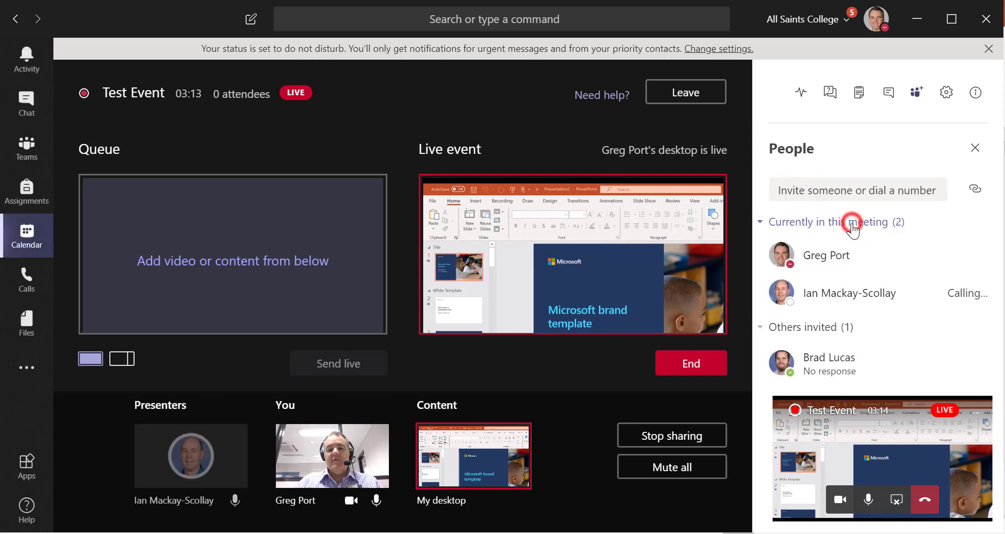
click(959, 300)
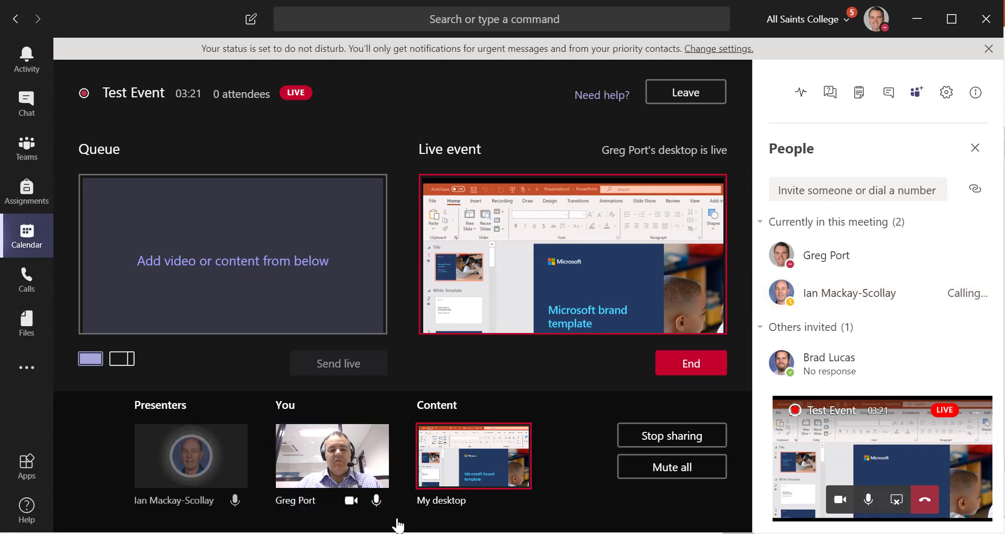
Step: View the meeting chat, return to the live event Q&A, and like the published "Hello" announcement
click(662, 473)
click(889, 94)
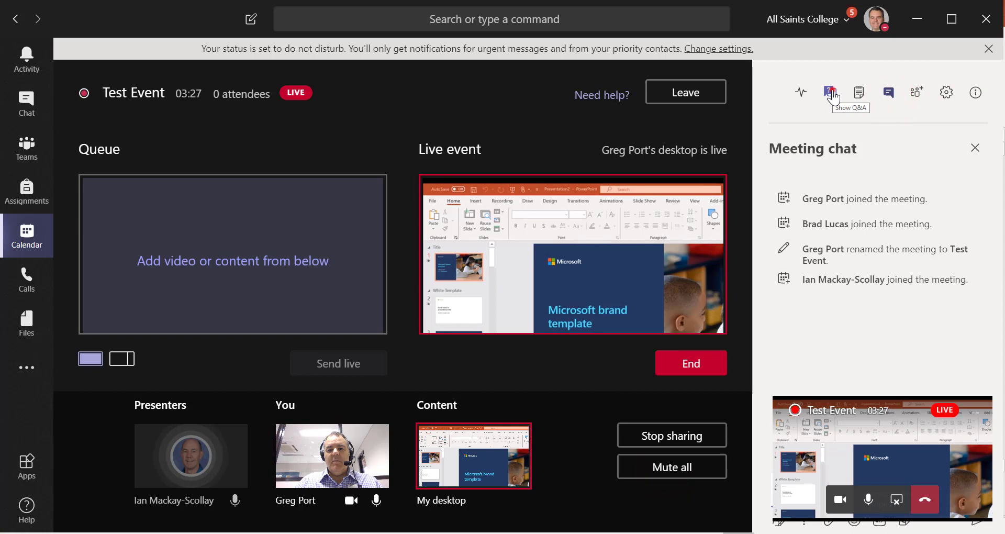
click(830, 95)
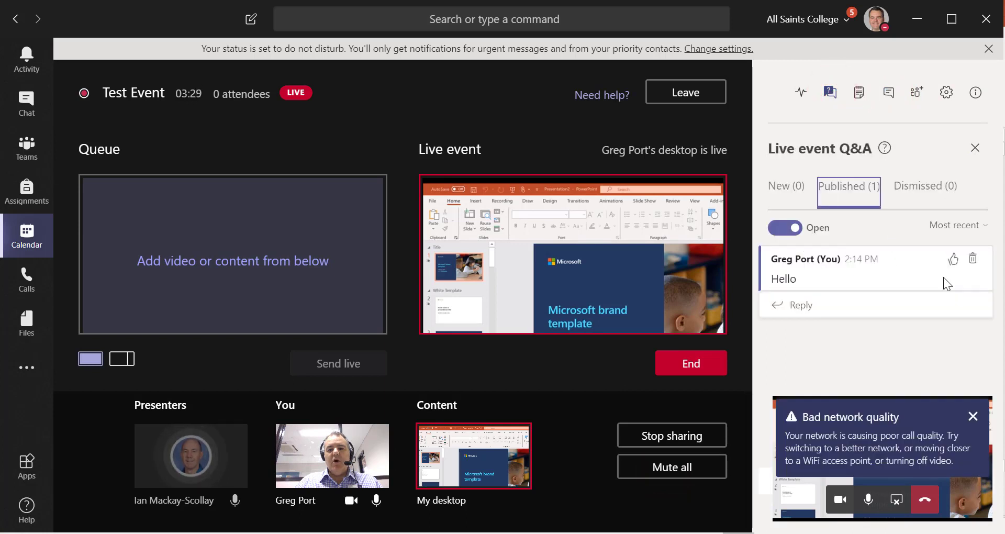
click(949, 258)
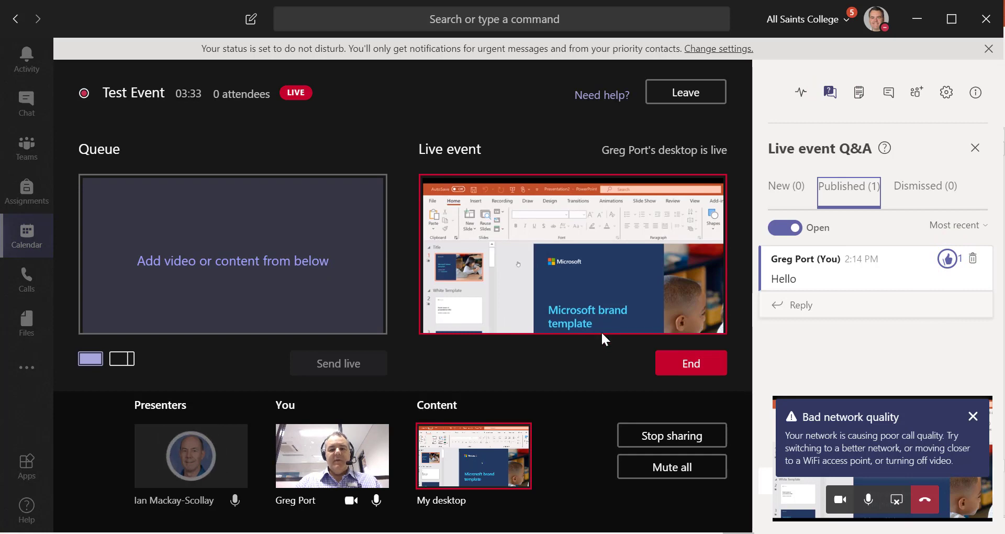
Step: End the Test Event live event and confirm ending it
click(694, 365)
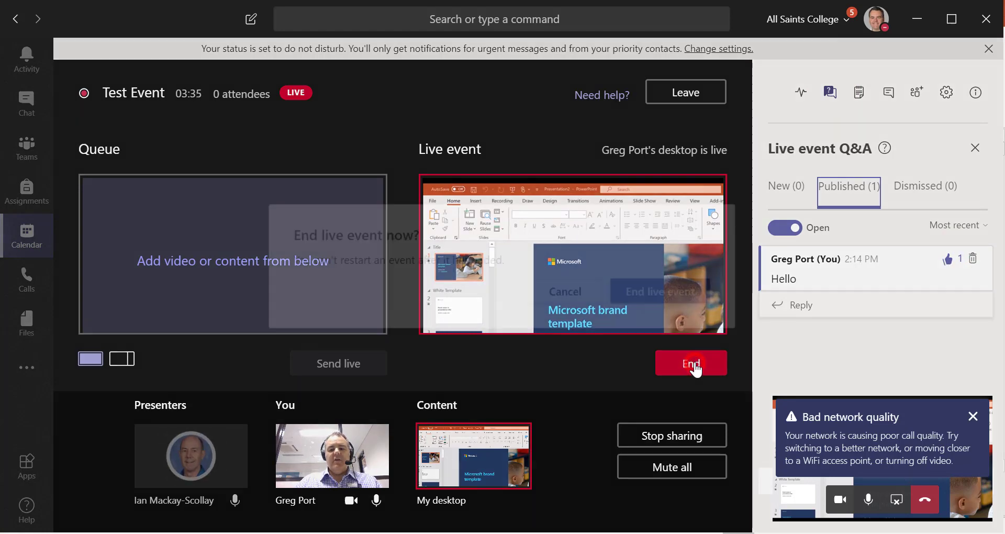
click(672, 292)
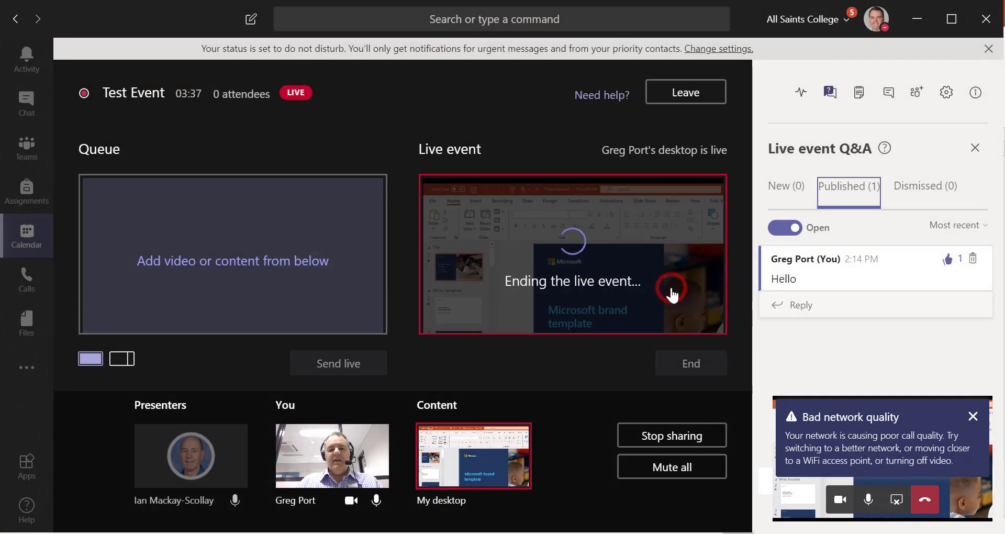